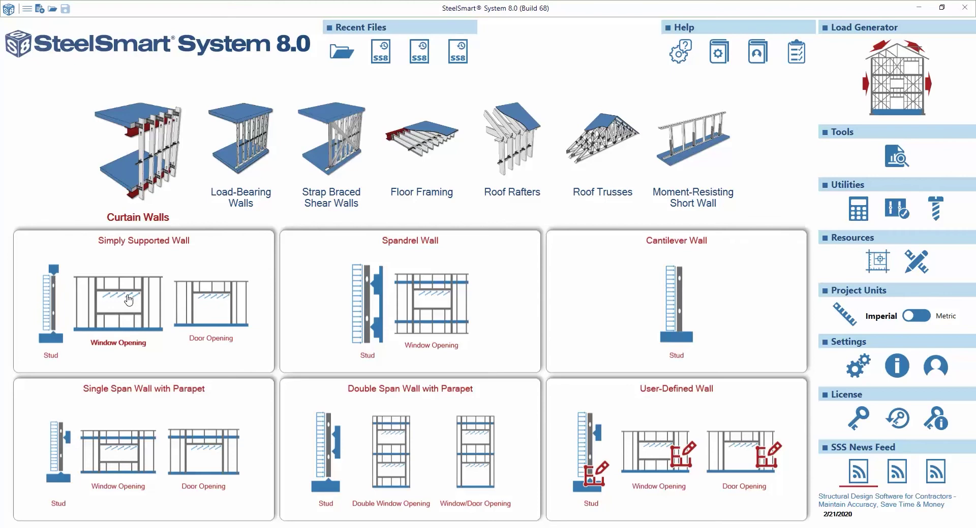
Step: Start a window opening design for a simply supported curtain wall and set its span height to 12 ft
left_click(128, 299)
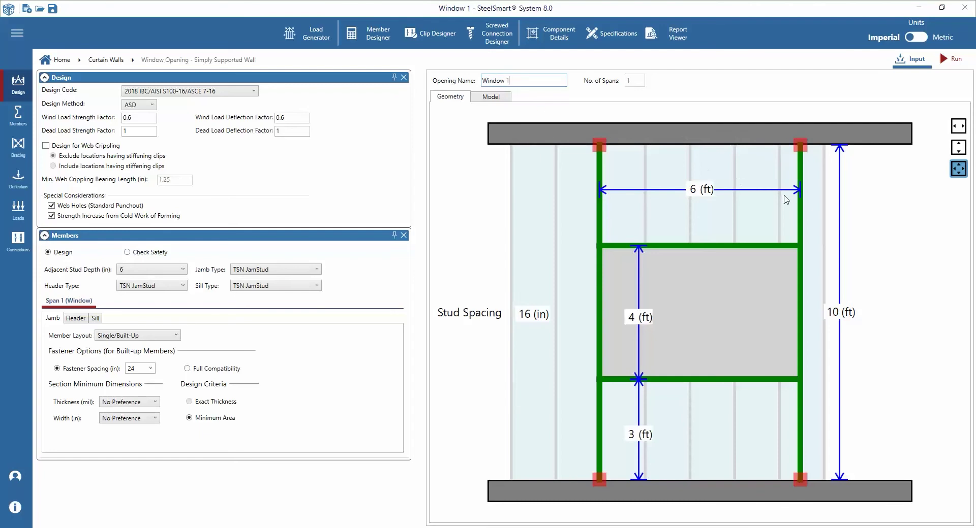
left_click(835, 314)
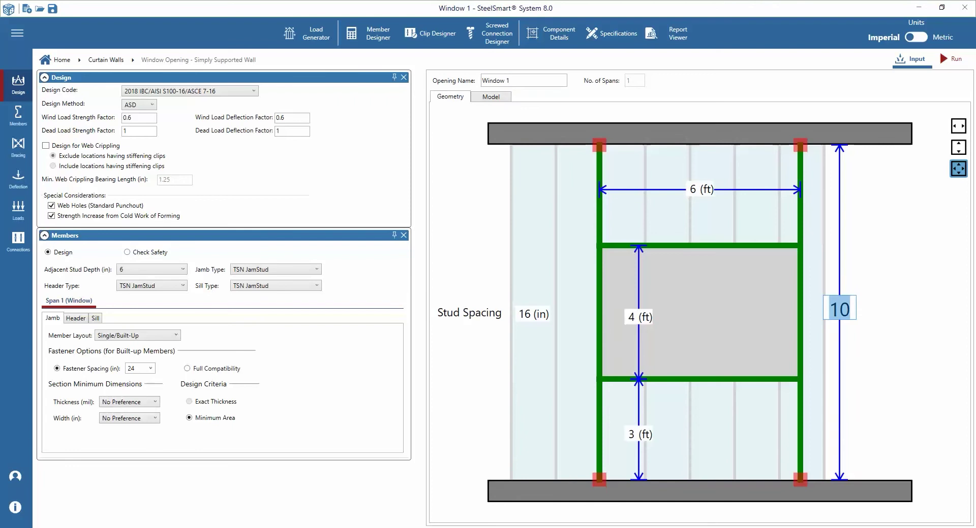
type("12")
key("Return")
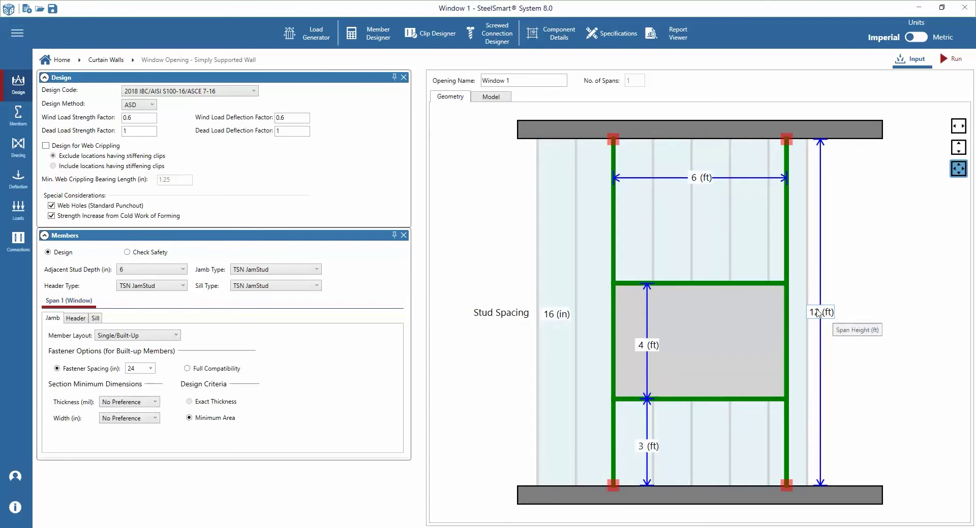
Step: Set the stud spacing of the wall to 24 in
left_click(562, 319)
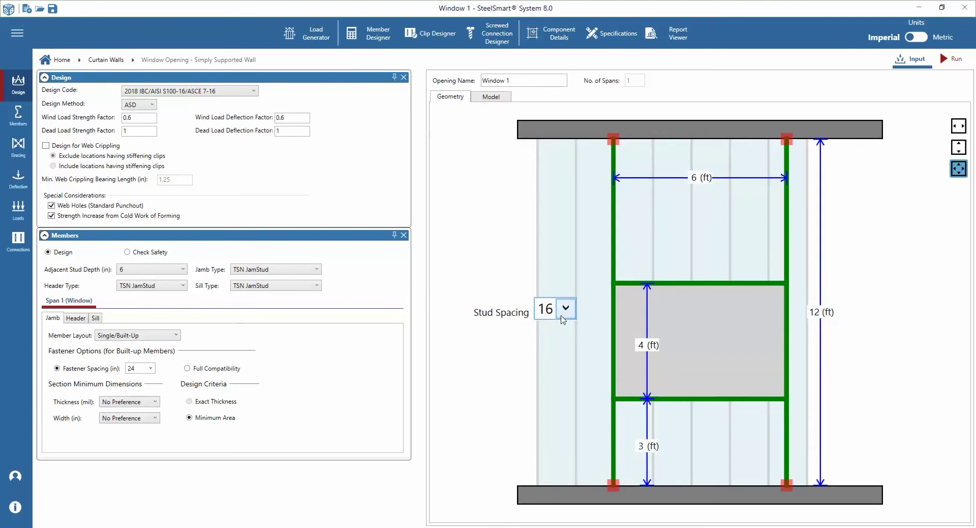
left_click(565, 310)
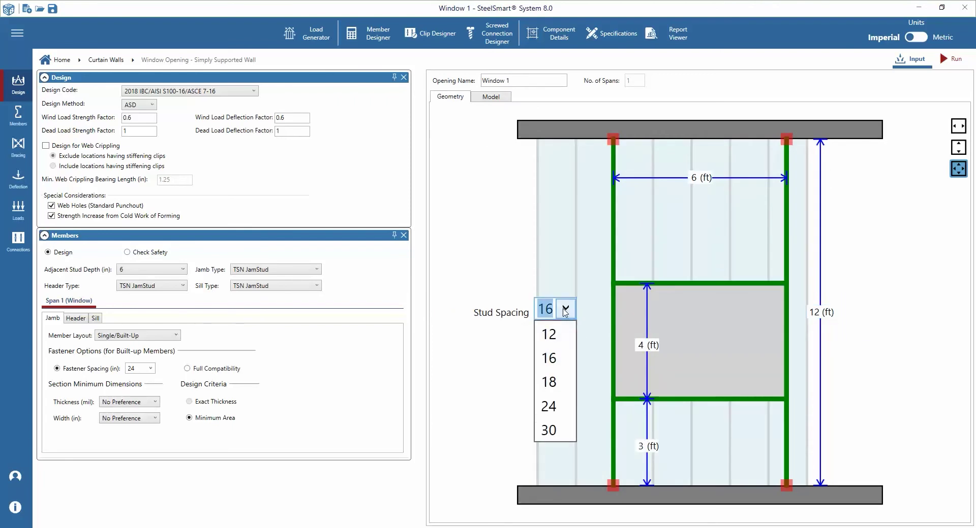
left_click(555, 407)
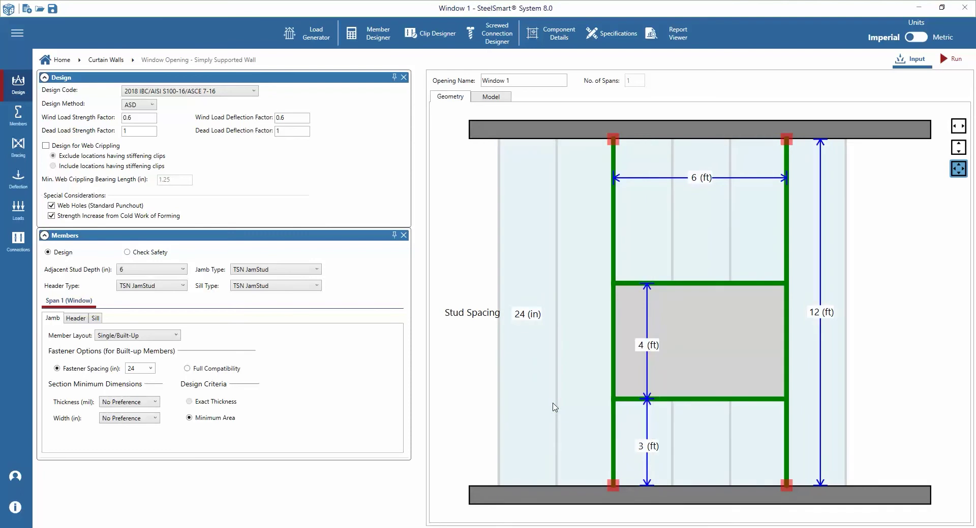
Step: Set the window opening to 8 ft wide and 6 ft high, keeping the sill height at 3 ft
double_click(697, 179)
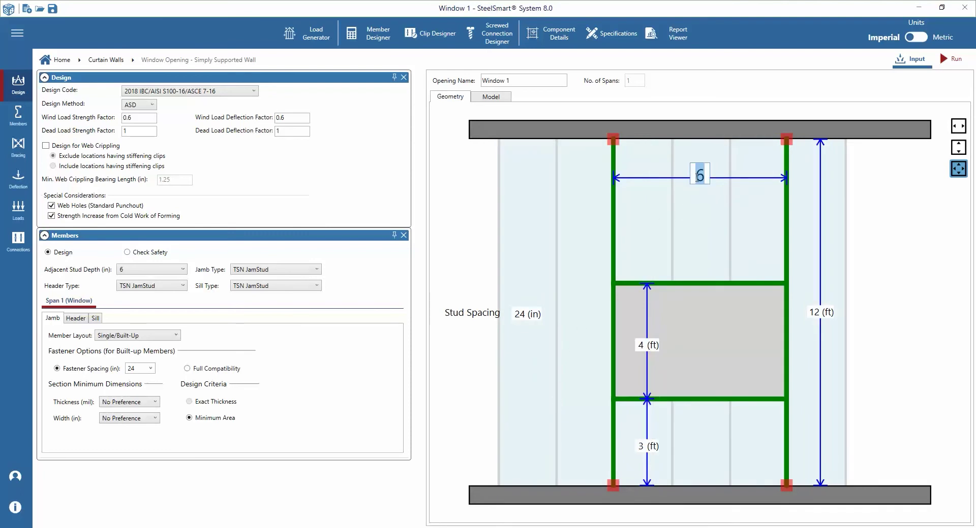
type("8")
key("Return")
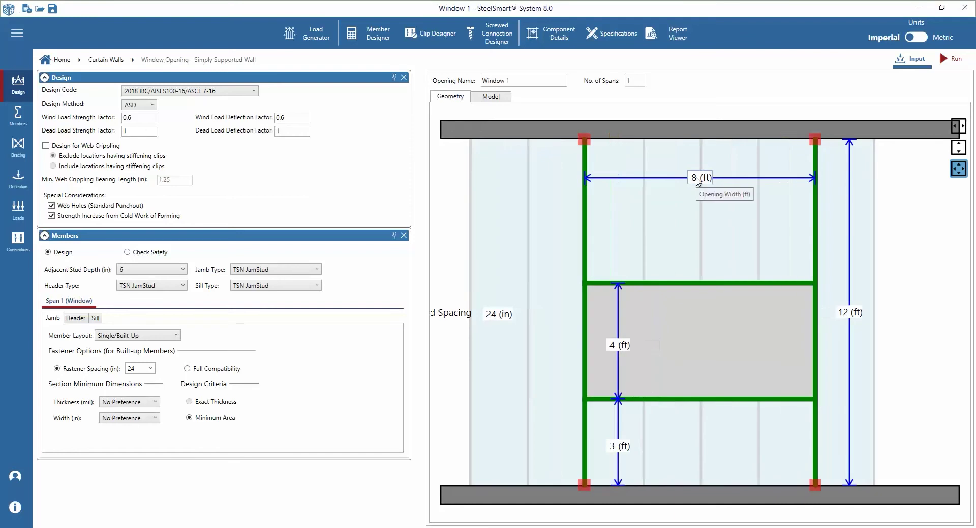
double_click(617, 345)
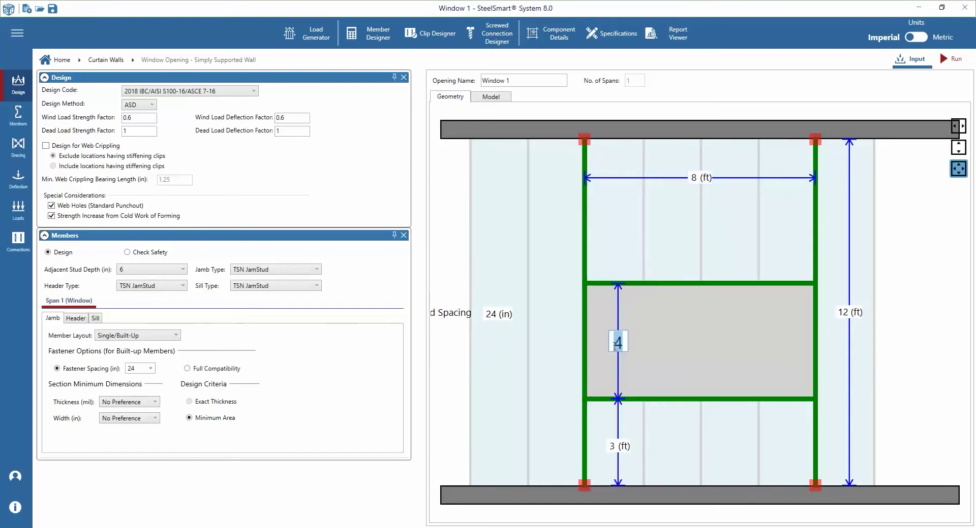
type("6")
key("Return")
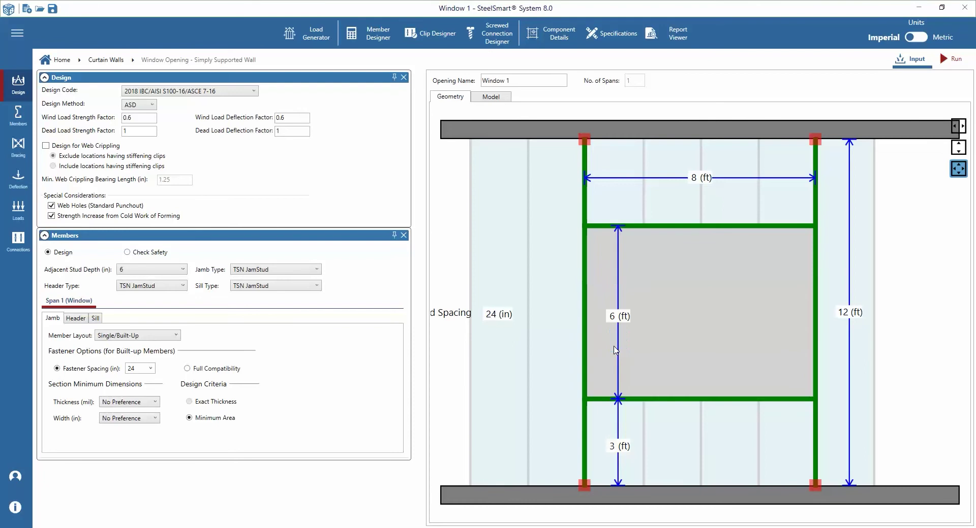
left_click(615, 448)
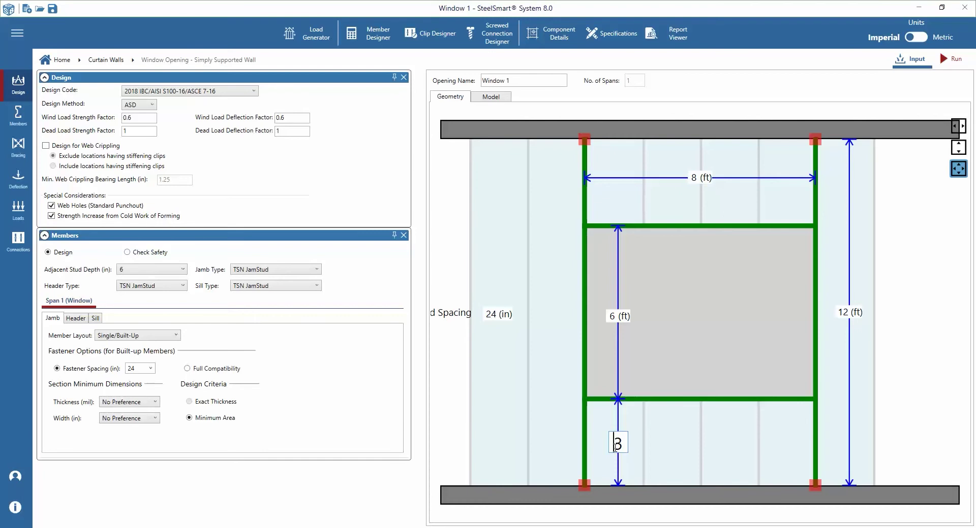
left_click(574, 442)
Step: Set the design code to 2012 IBC/AISI S100-07/S2-10/ASCE 7-10 with the ASD design method
left_click(186, 91)
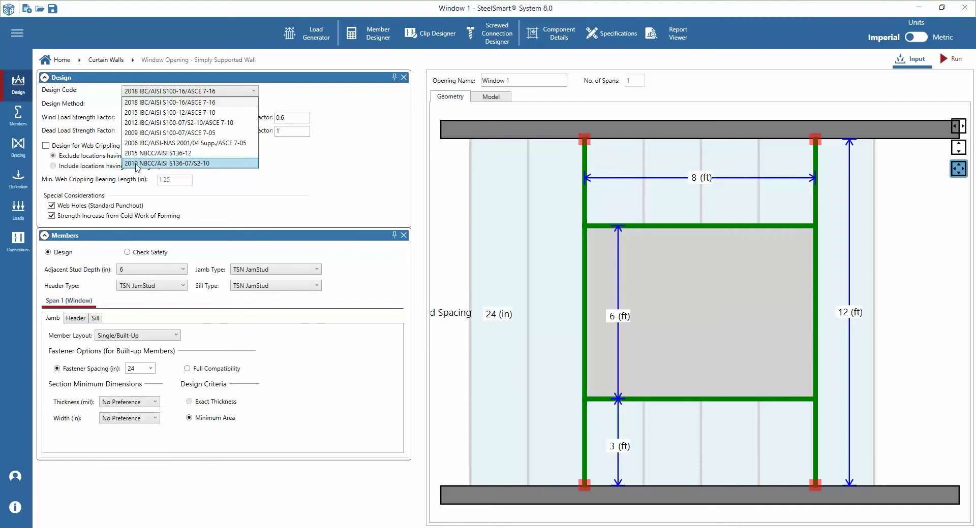
left_click(165, 124)
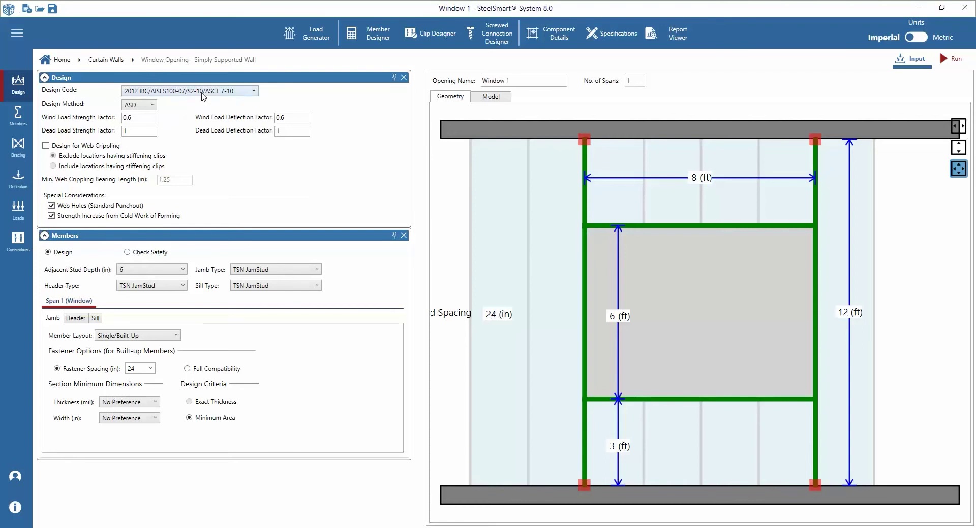
left_click(142, 107)
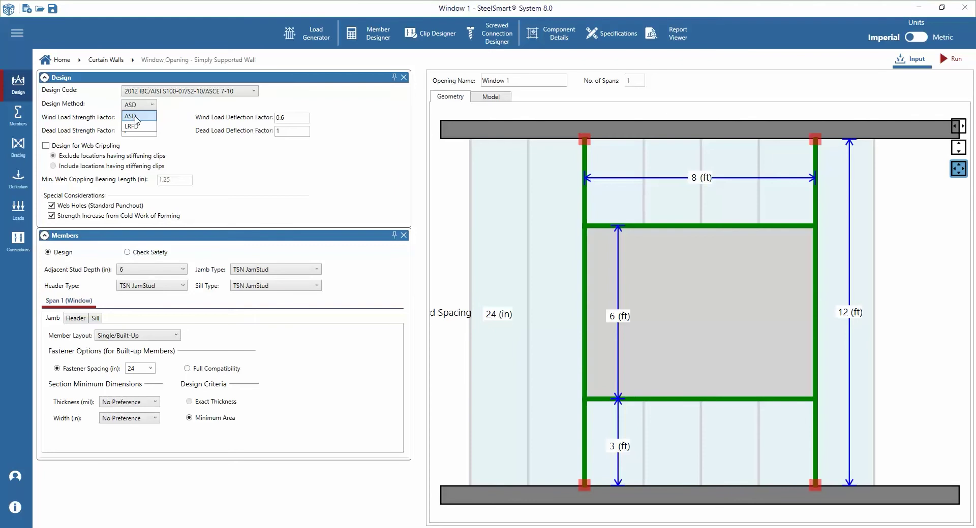
left_click(136, 117)
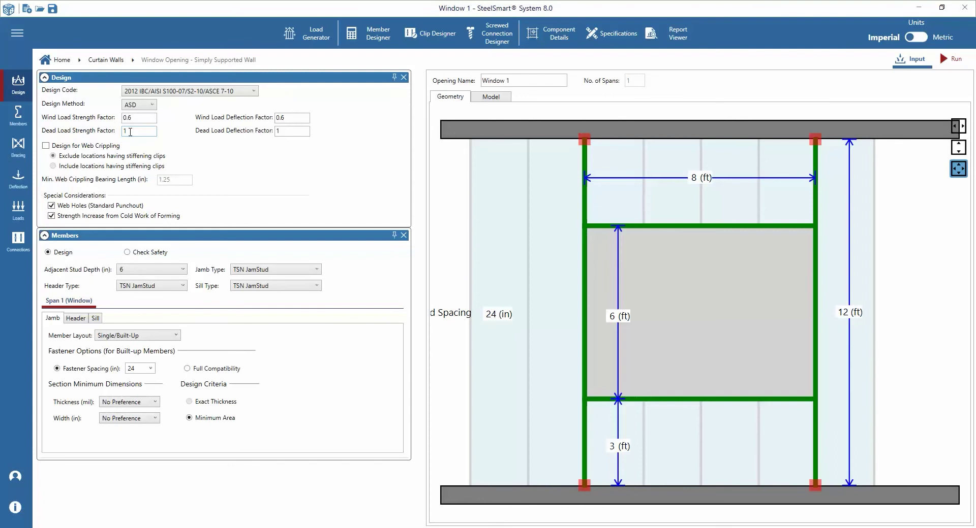
Step: Enable design for web crippling including locations having stiffening clips, and turn off the standard punchout web holes
double_click(131, 131)
left_click(89, 146)
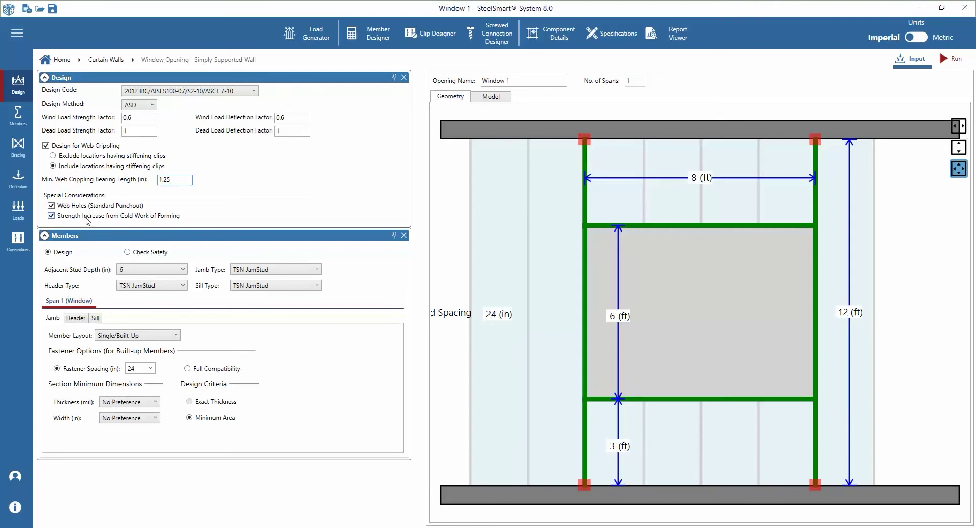
left_click(52, 205)
Step: Switch the members to Check Safety mode and set the adjacent stud depth to 8 in
left_click(151, 257)
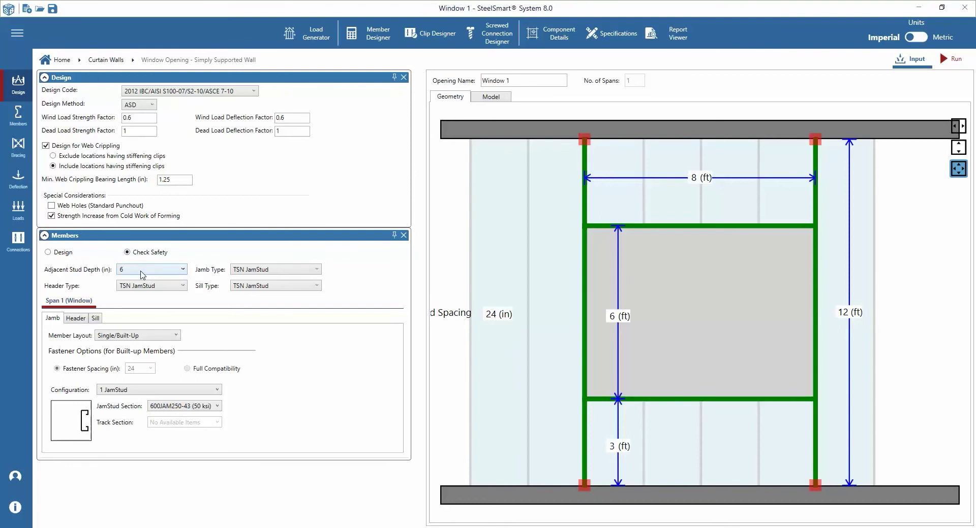
left_click(143, 275)
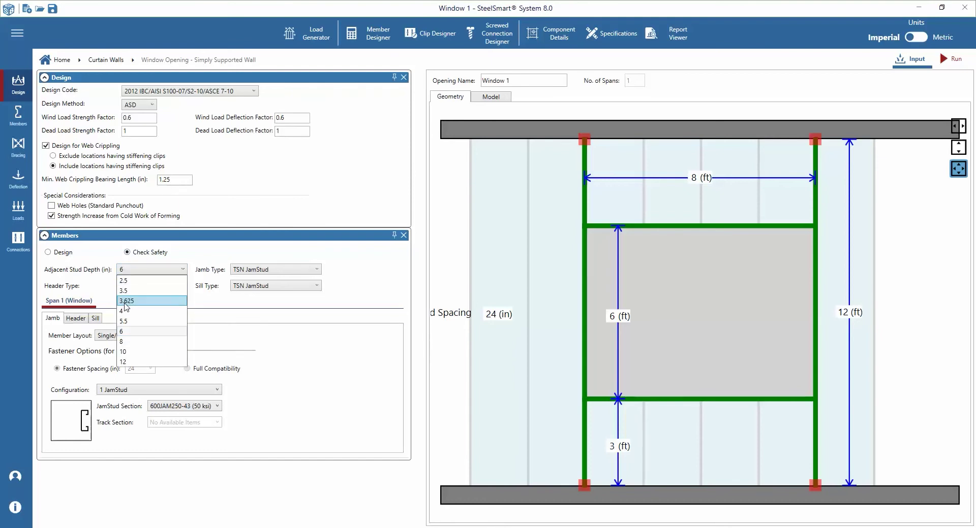
left_click(123, 342)
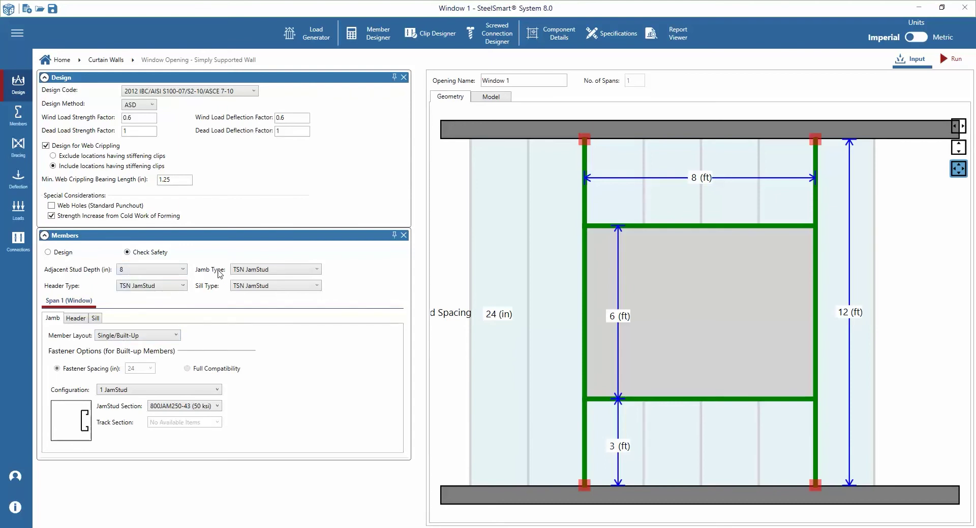
Step: Set the jamb, header and sill types to Standard Section
left_click(261, 271)
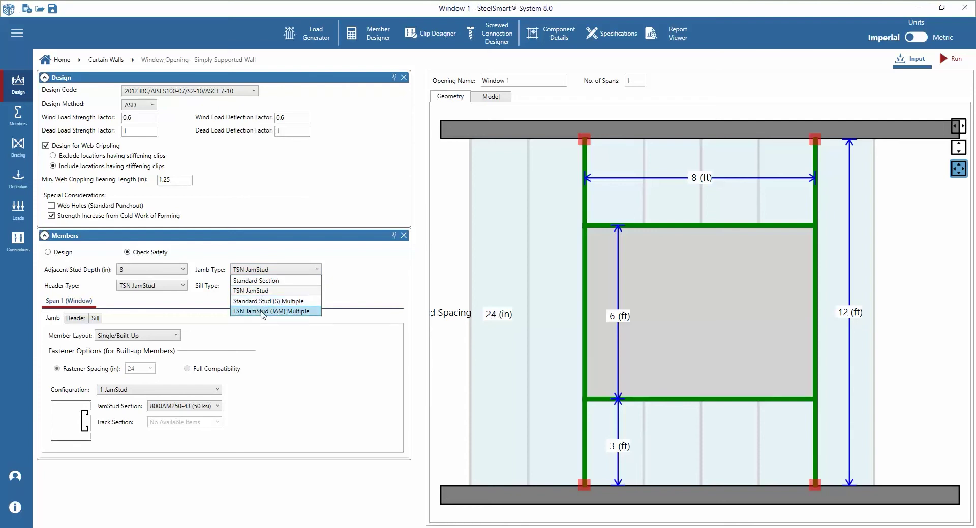
left_click(264, 283)
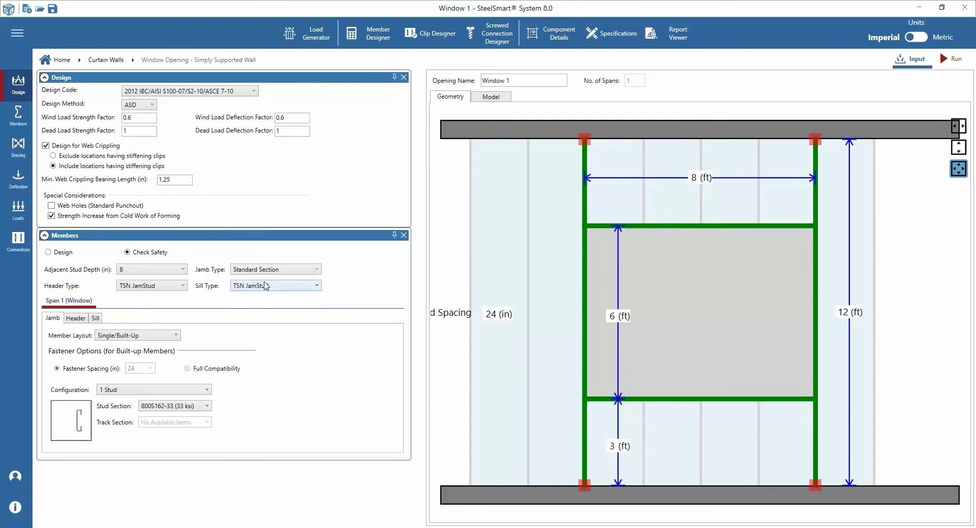
left_click(145, 288)
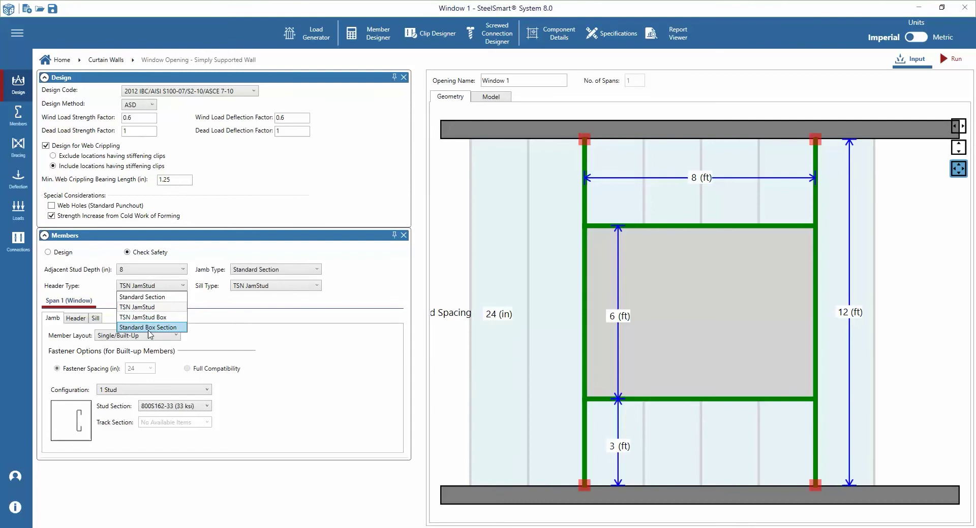
left_click(164, 298)
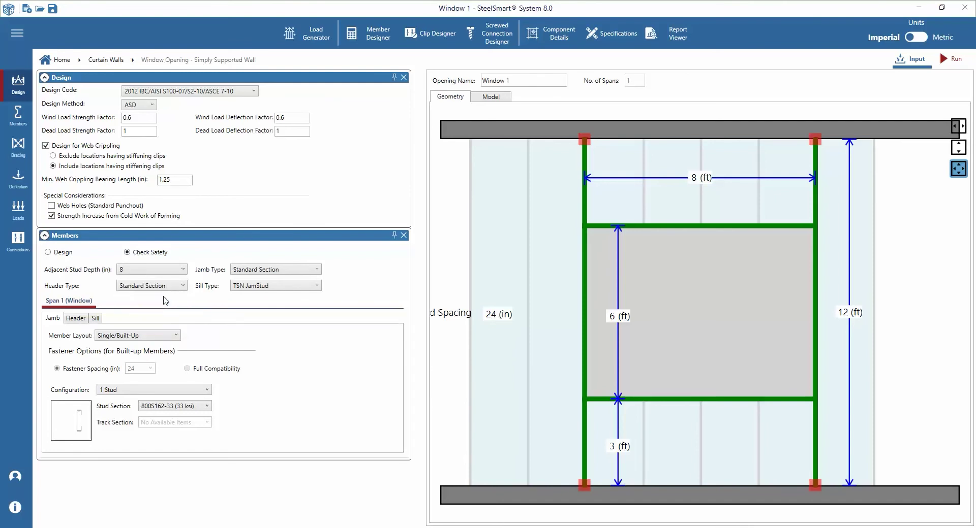
left_click(258, 287)
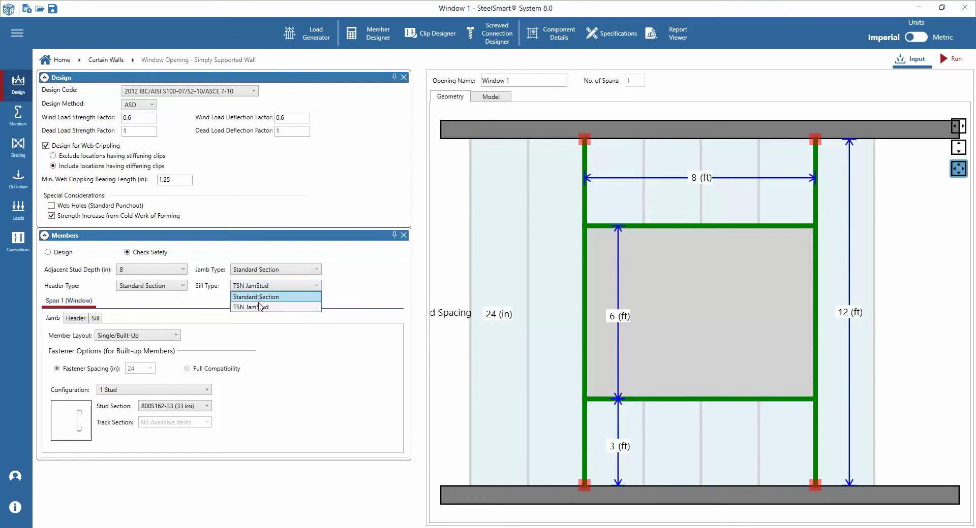
left_click(263, 297)
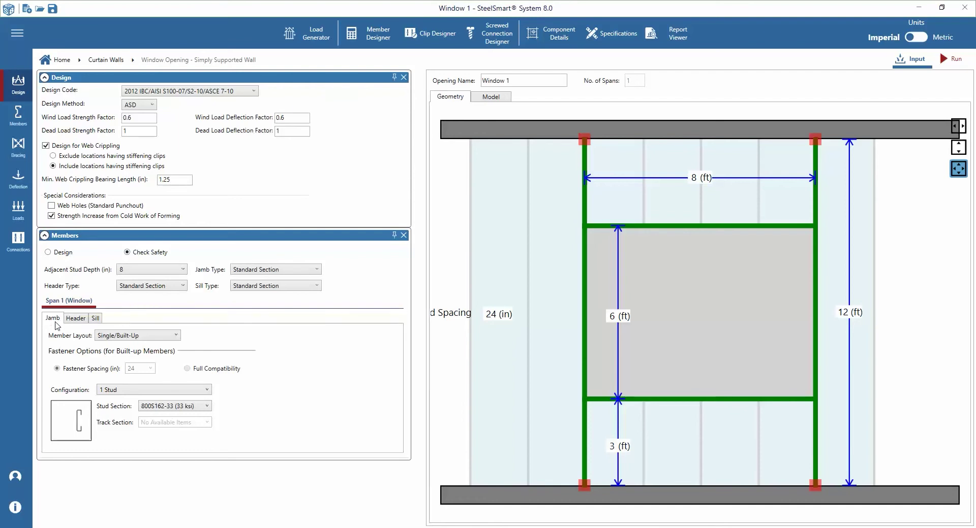
Step: Configure the jamb as a Single/Built-Up layout of 1 Stud + 1 Track with 12 in fastener spacing
left_click(120, 337)
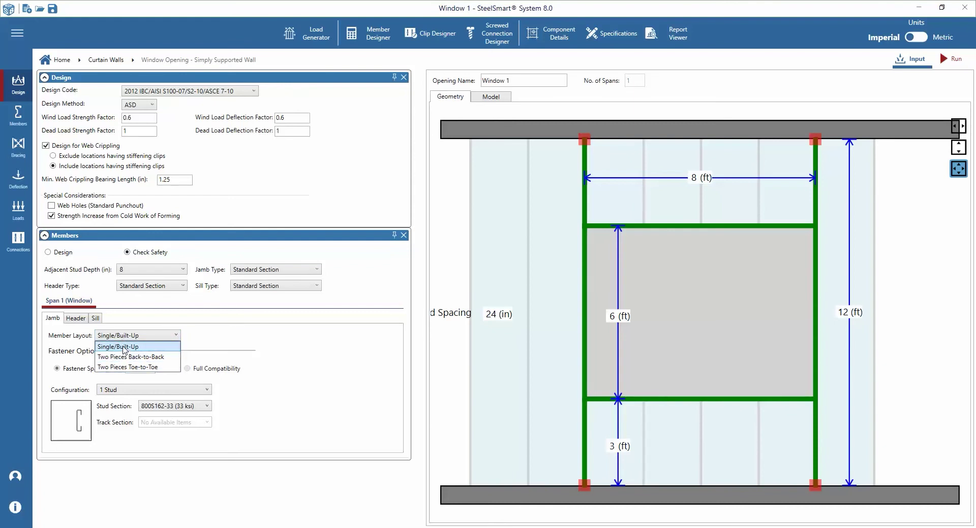
left_click(124, 348)
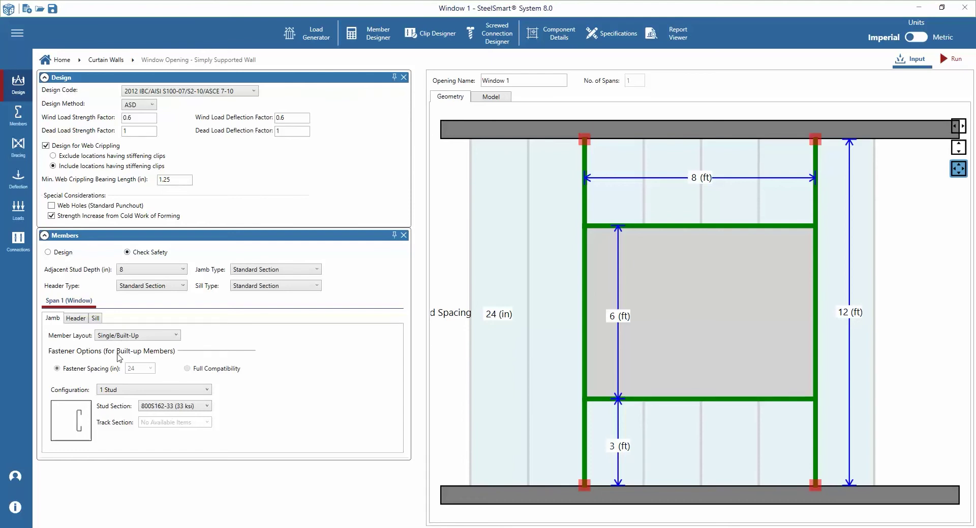
left_click(121, 395)
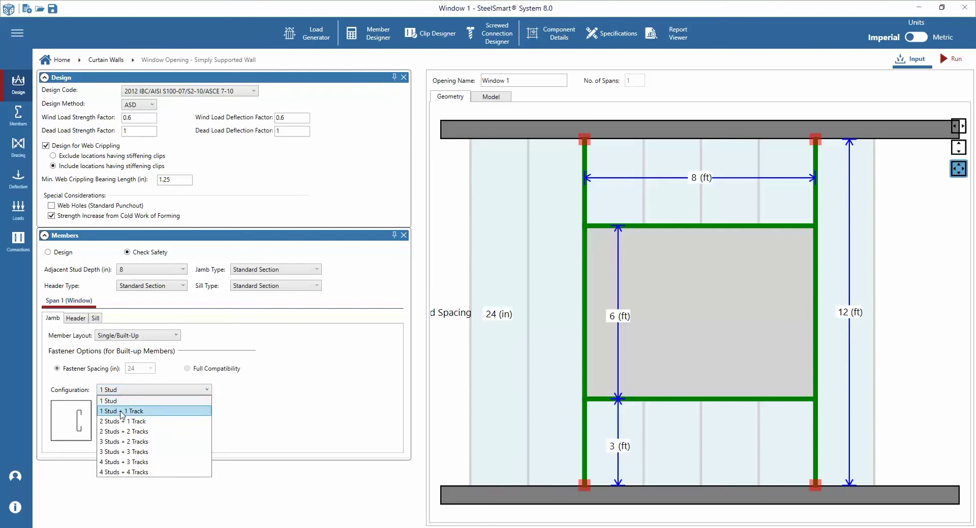
left_click(121, 413)
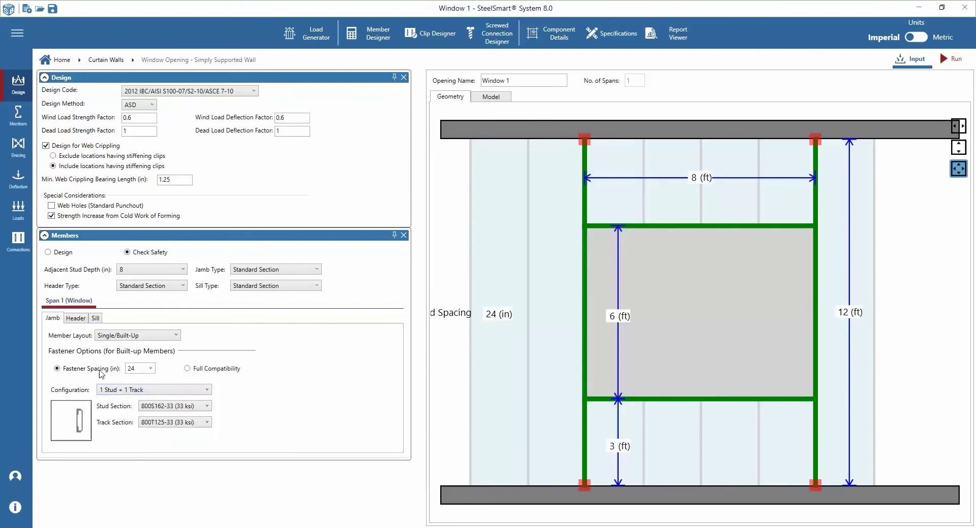
left_click(151, 370)
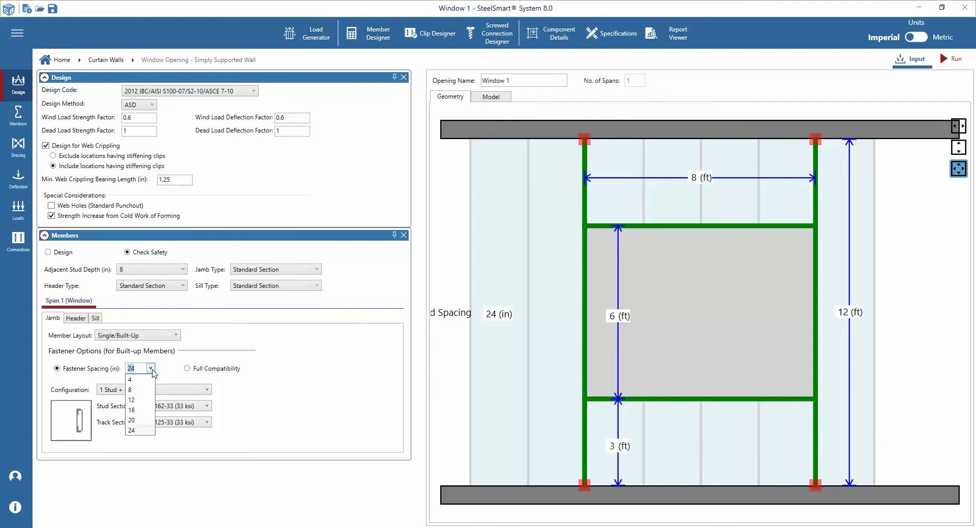
left_click(135, 400)
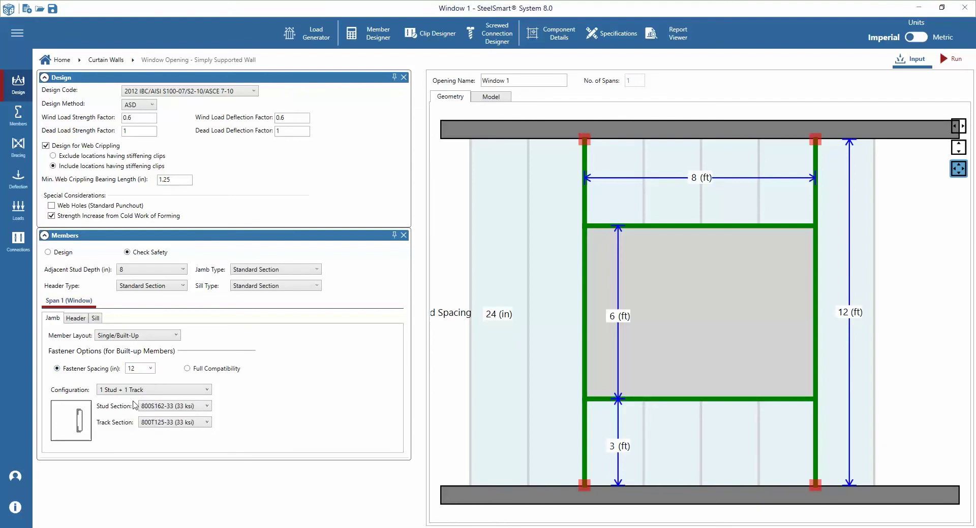
Step: Keep the jamb configuration at 1 Stud + 1 Track and choose the 800S162-54 (50 ksi) stud section
left_click(177, 395)
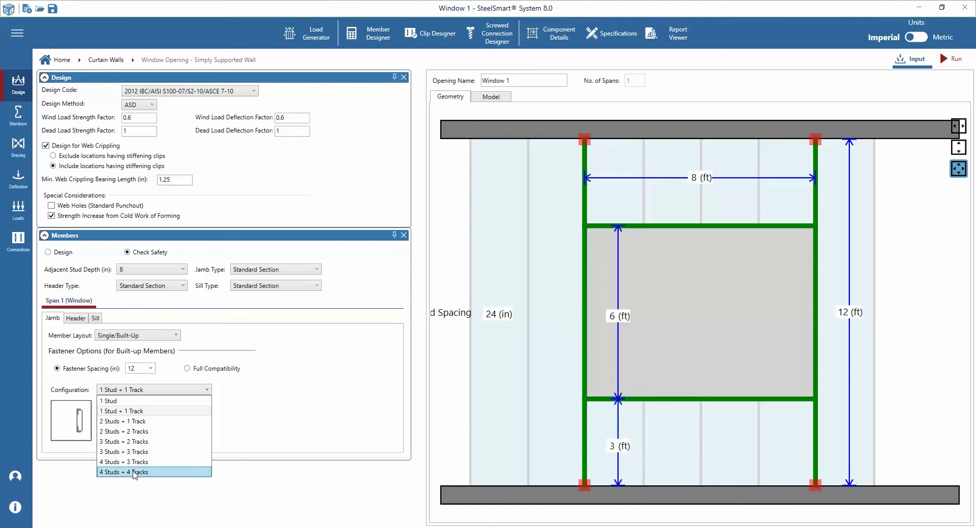
left_click(135, 412)
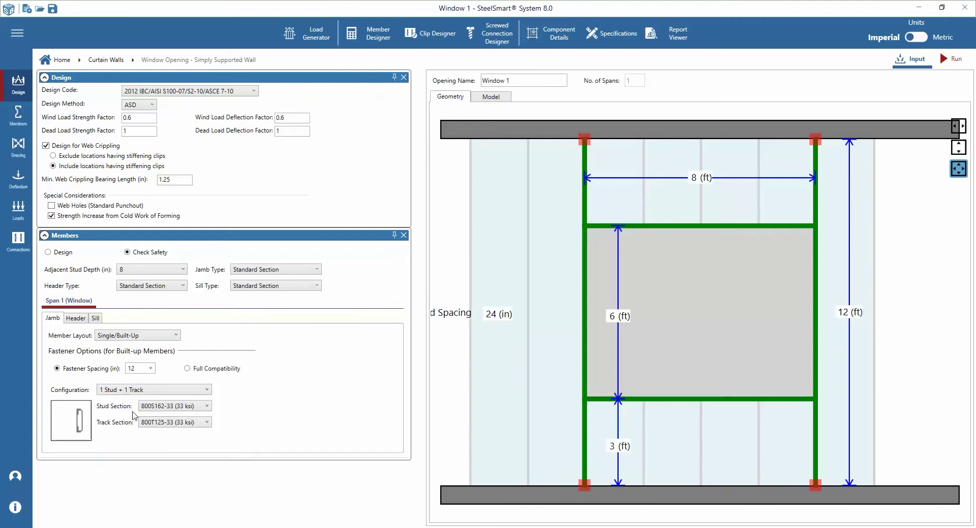
left_click(171, 406)
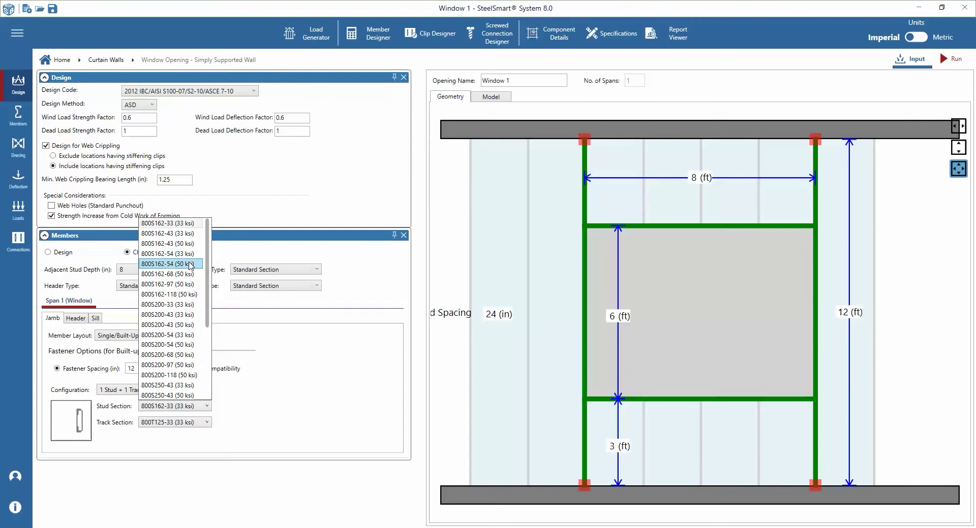
left_click(190, 265)
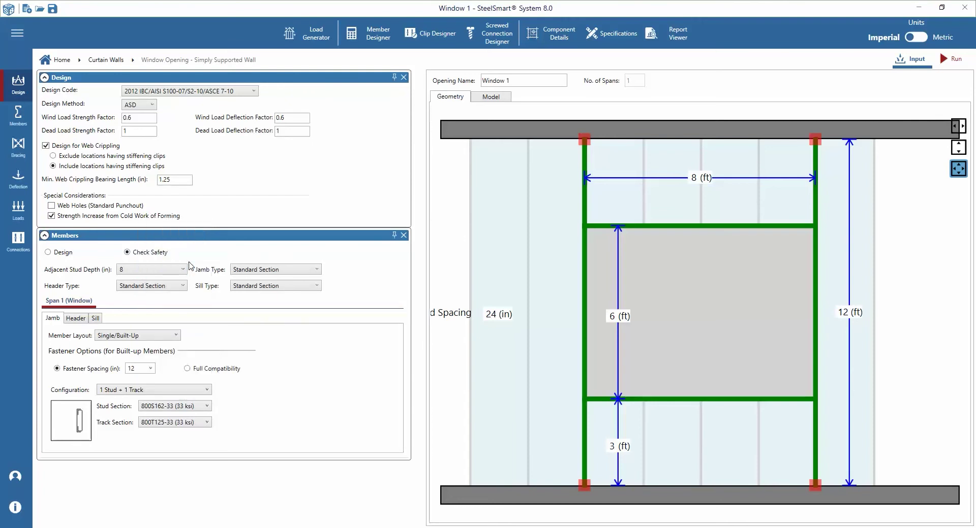
Step: Set the jamb's track section to 800T125-54 (50 ksi)
left_click(167, 424)
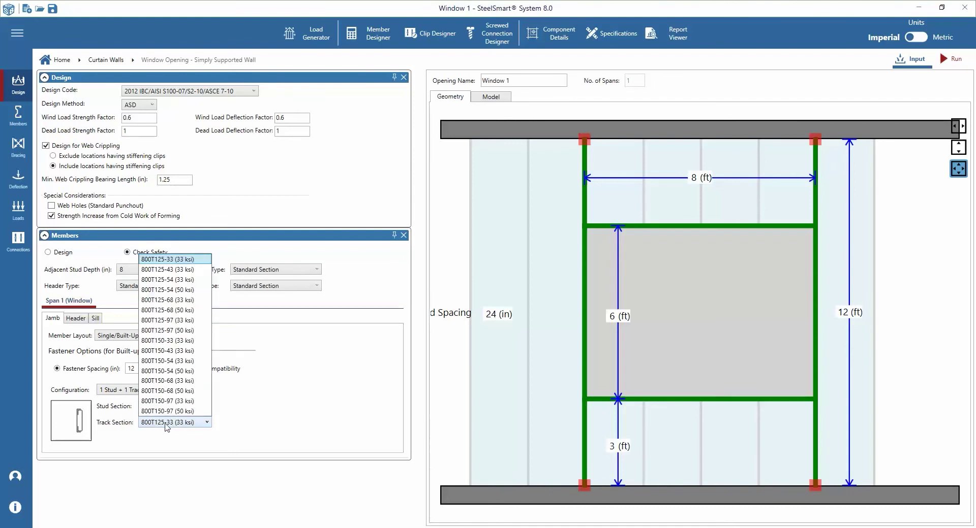
left_click(190, 289)
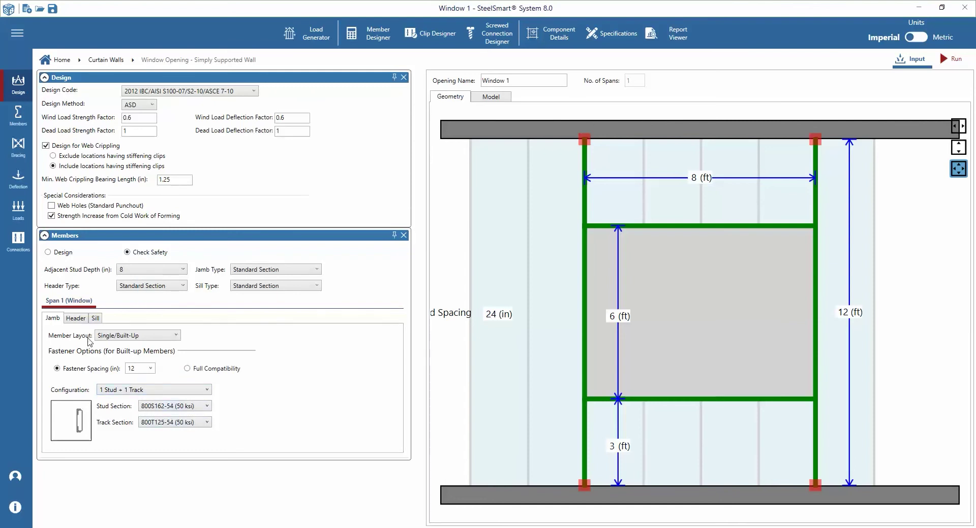
Step: Set the header configuration to 1 HL Stud + 1 HL Track
left_click(78, 319)
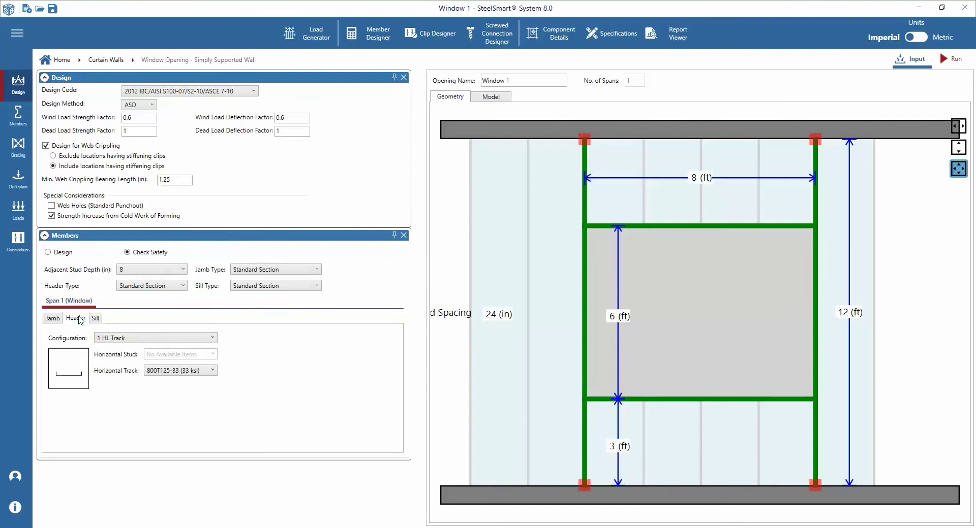
left_click(116, 339)
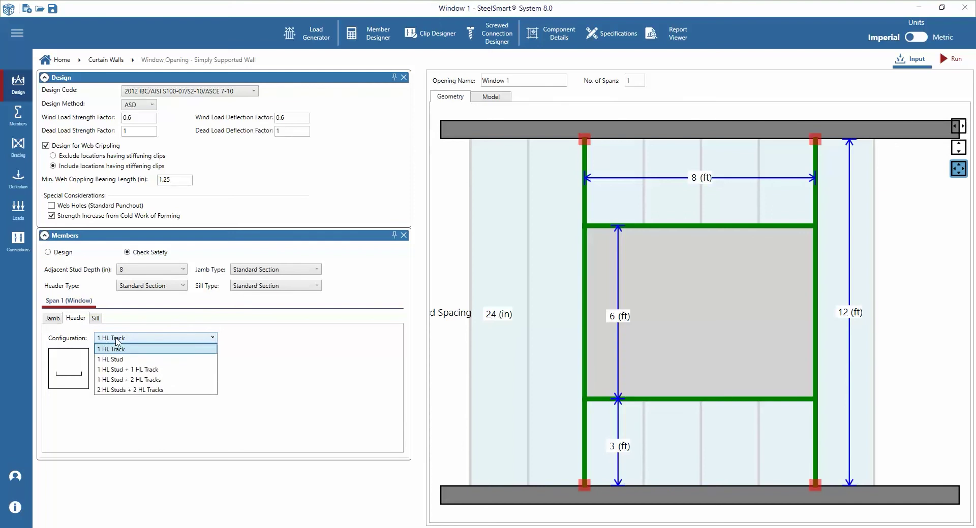
left_click(120, 370)
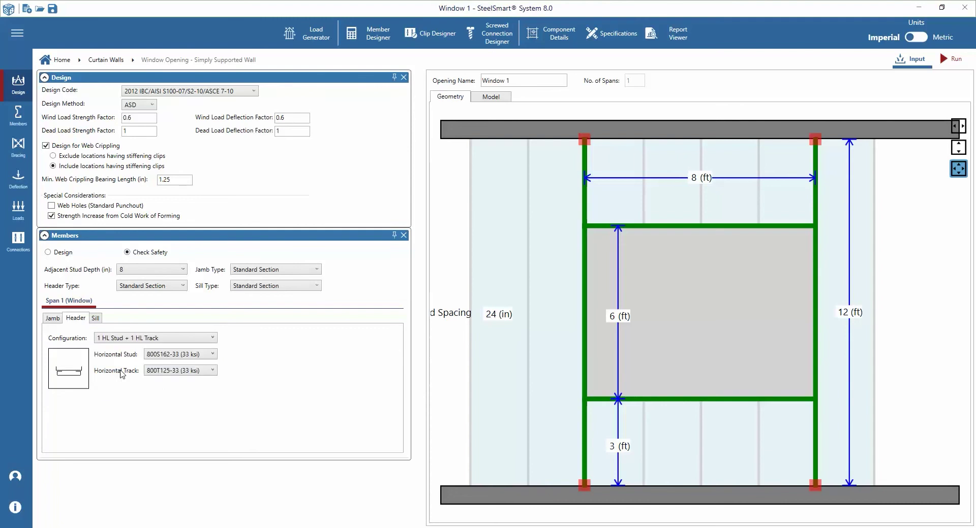
Step: Set the header's horizontal stud to 800S162-68 (50 ksi) and its horizontal track to 800T125-68 (33 ksi)
left_click(174, 355)
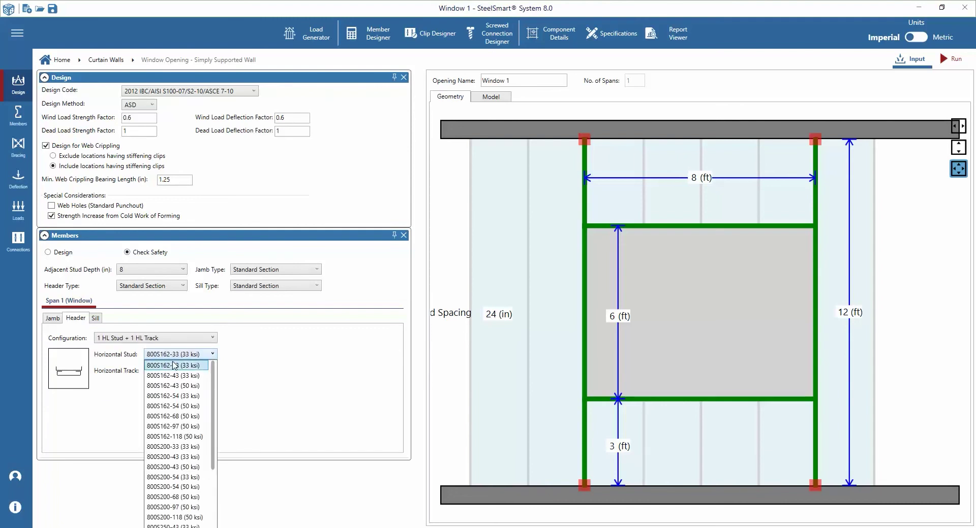
left_click(178, 416)
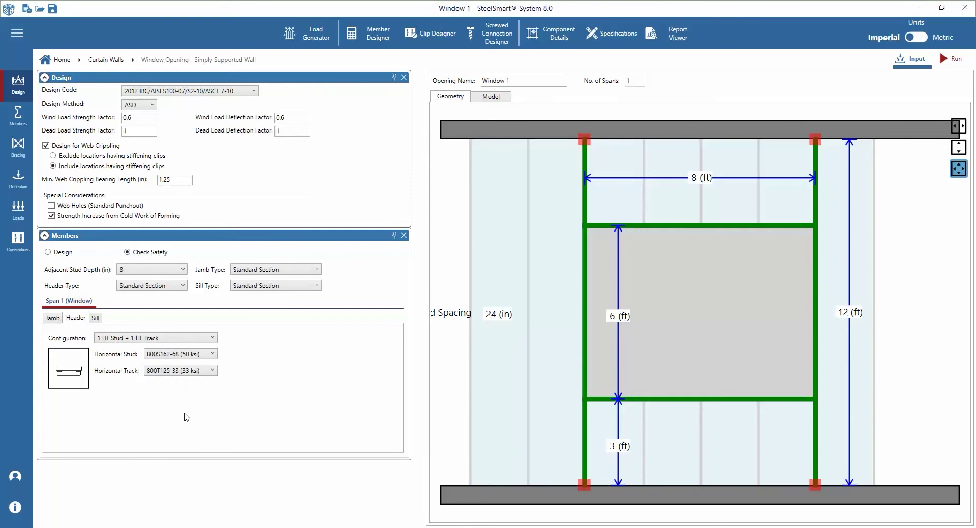
left_click(185, 371)
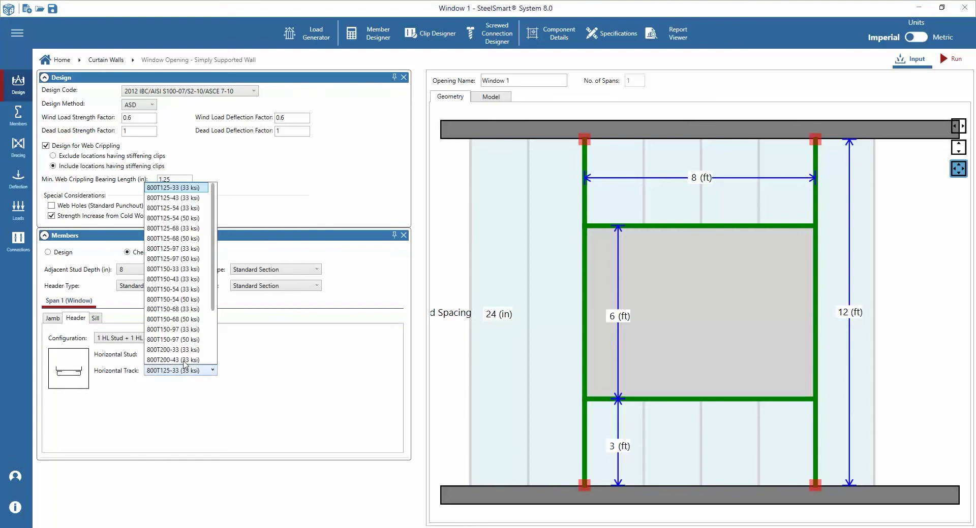
scroll(188, 233, "up", 1)
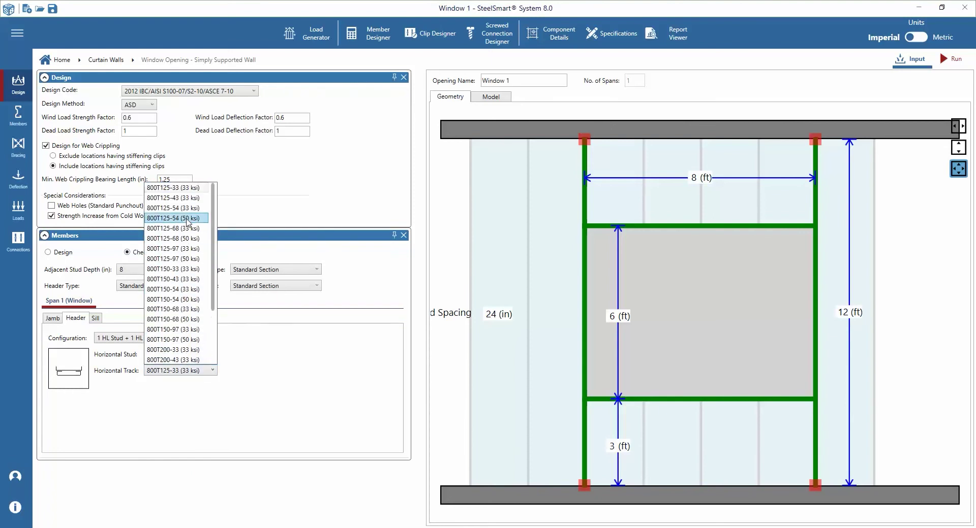
left_click(189, 229)
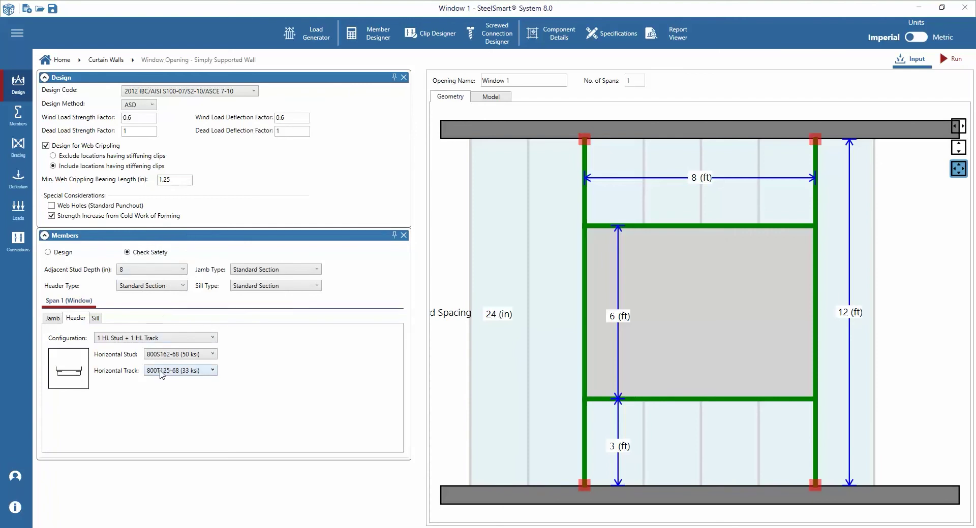
Step: Set the sill configuration to 1 HL Stud + 1 HL Track
left_click(96, 319)
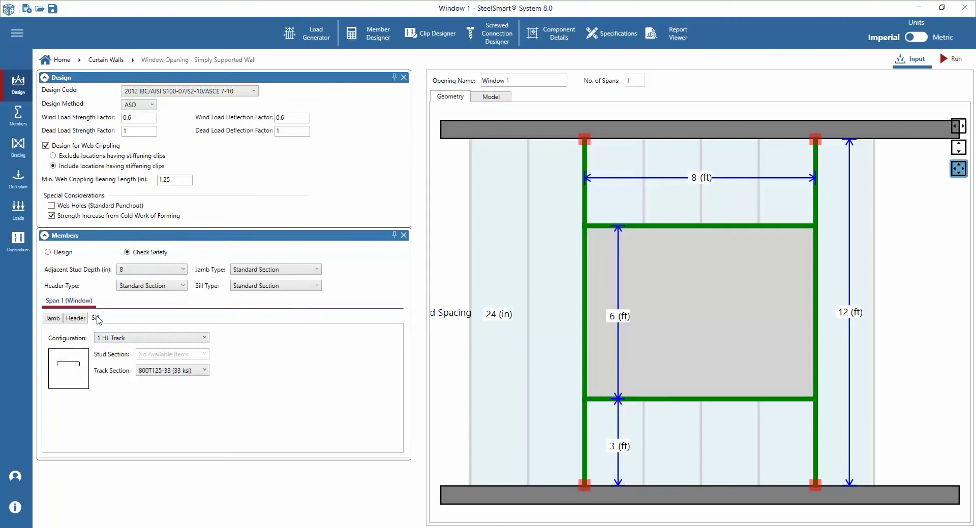
left_click(116, 338)
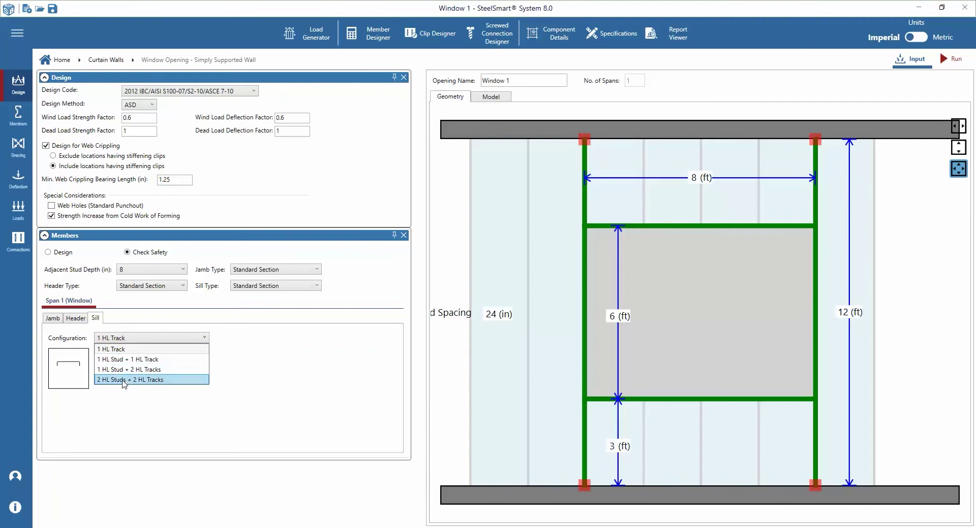
left_click(124, 359)
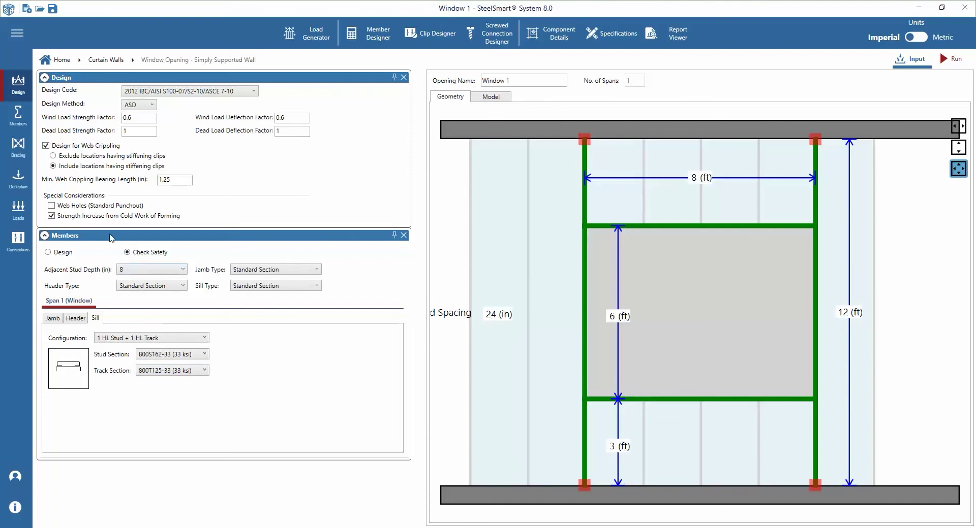
Step: Display only the bracing settings and set the maximum wall bridging spacing to 4 ft
left_click(18, 147)
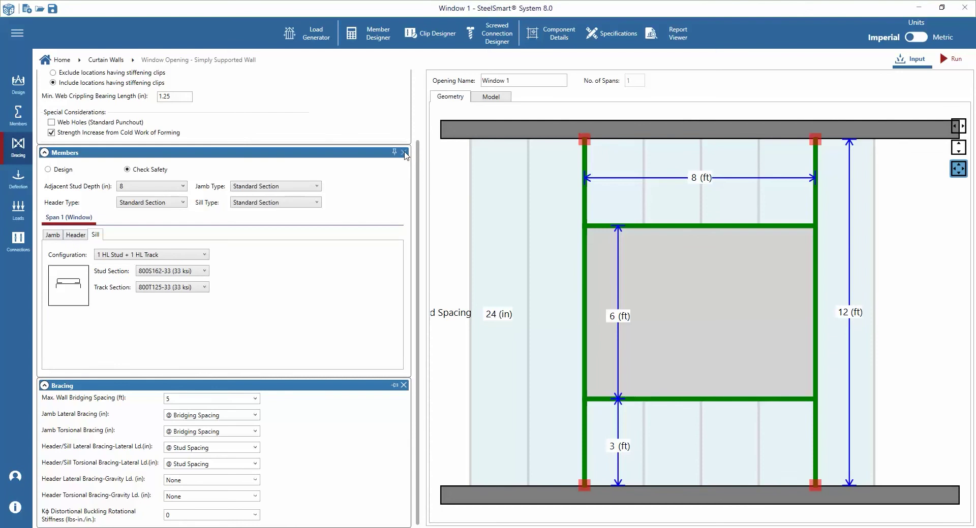
left_click(403, 153)
left_click(404, 77)
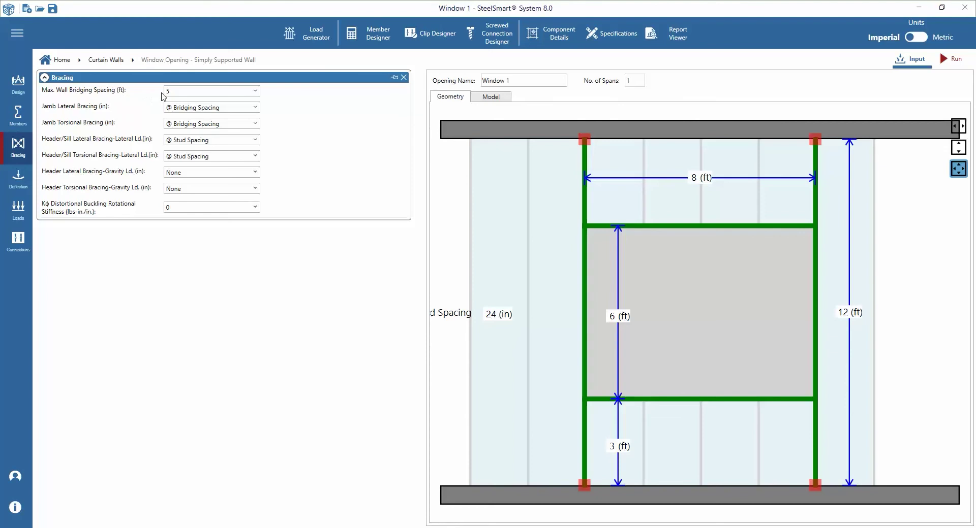
left_click(256, 91)
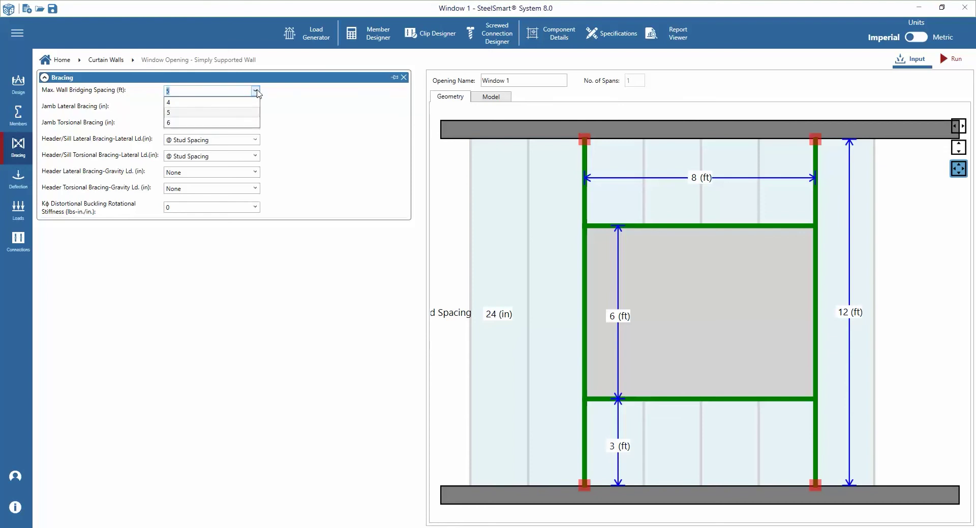
left_click(177, 104)
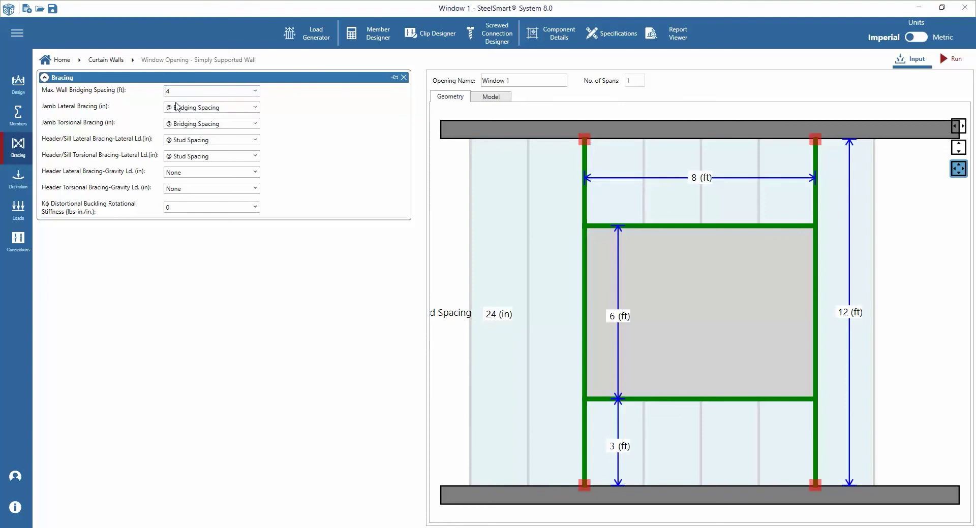
Step: Keep both the jamb lateral bracing and the jamb torsional bracing at @ Bridging Spacing
left_click(256, 107)
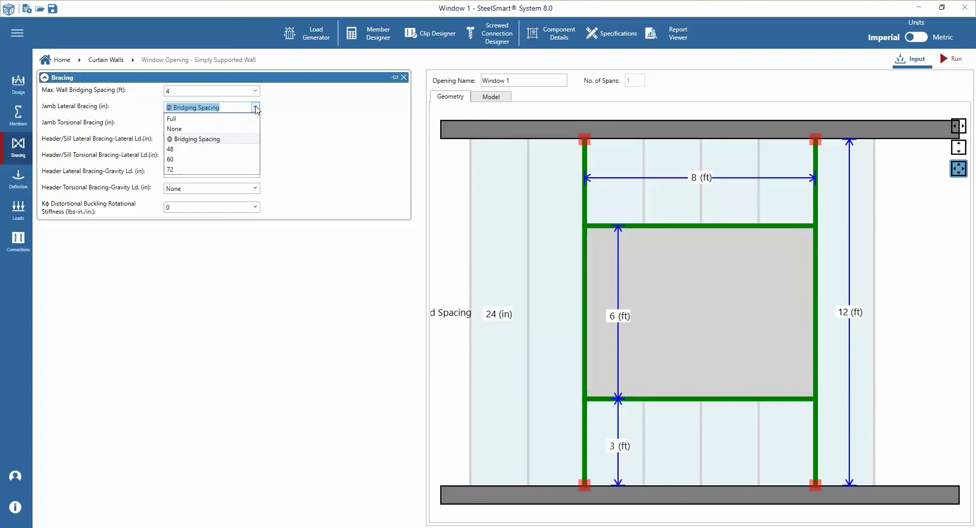
left_click(210, 139)
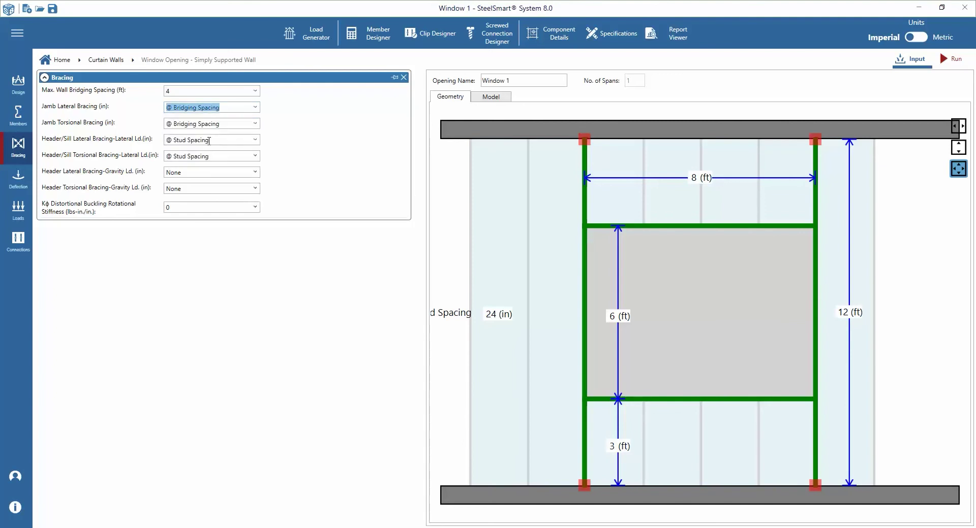
left_click(254, 125)
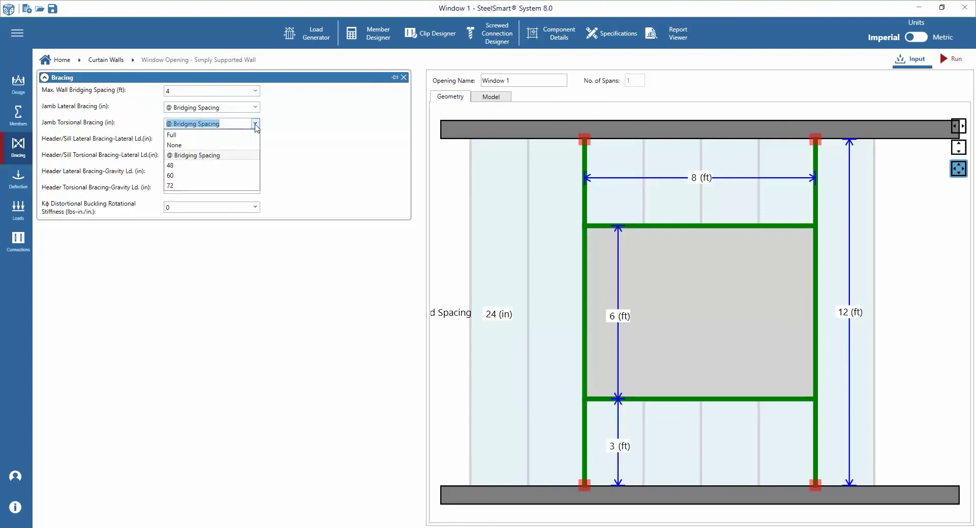
left_click(255, 125)
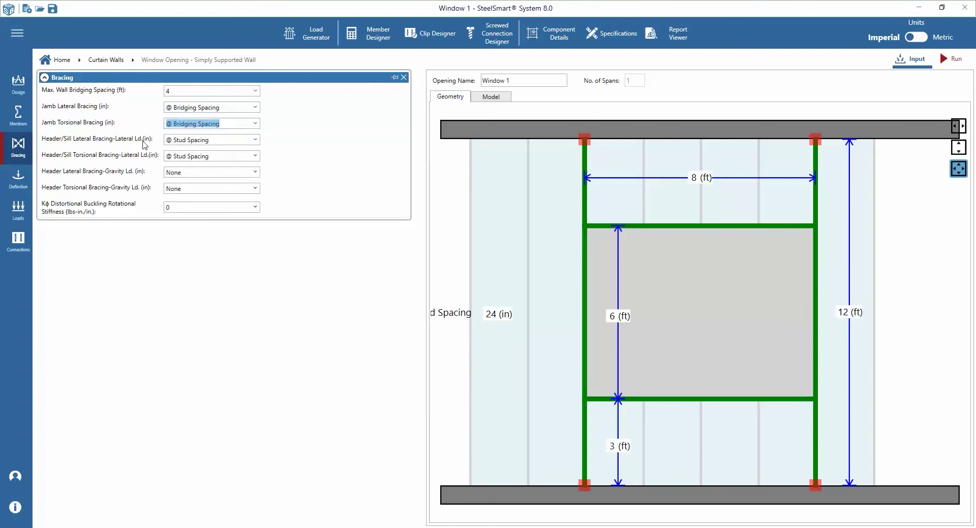
Step: Set the header/sill lateral and torsional bracing for lateral load to None
left_click(254, 140)
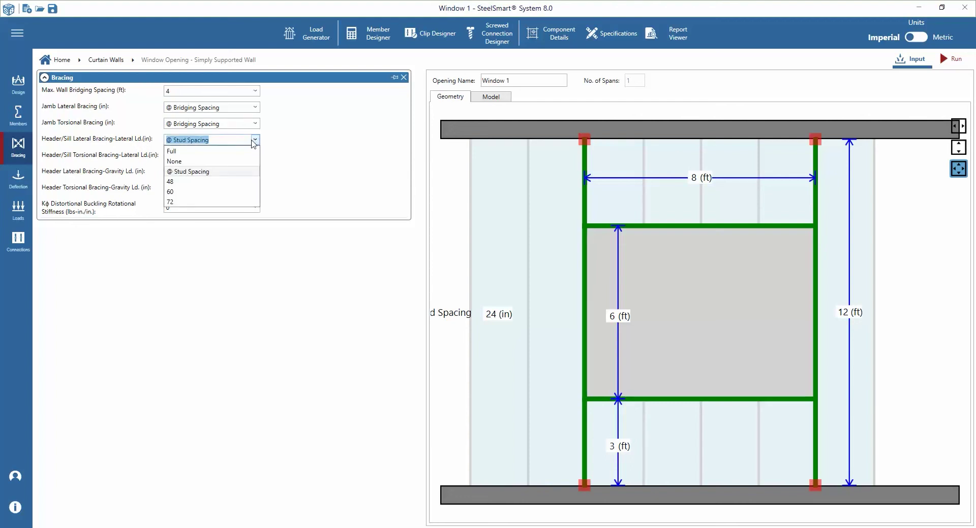
left_click(174, 161)
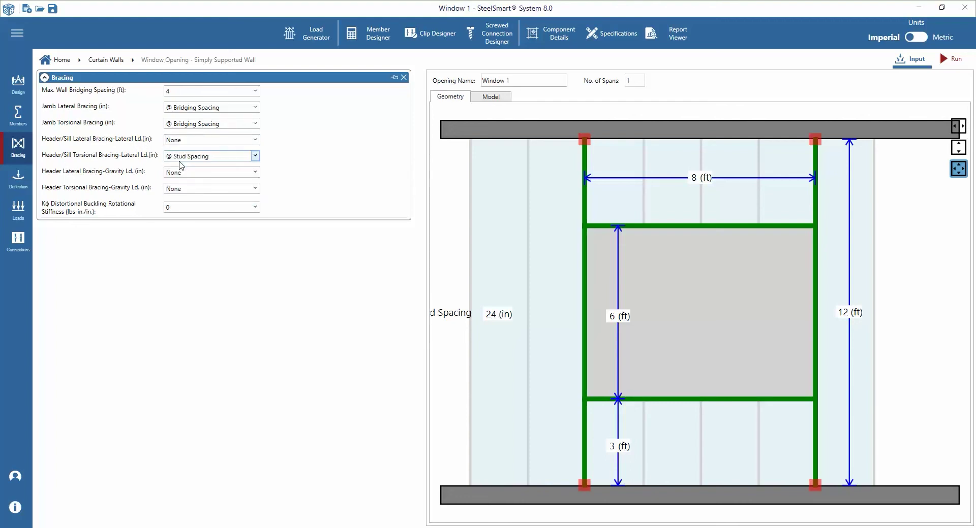
left_click(254, 156)
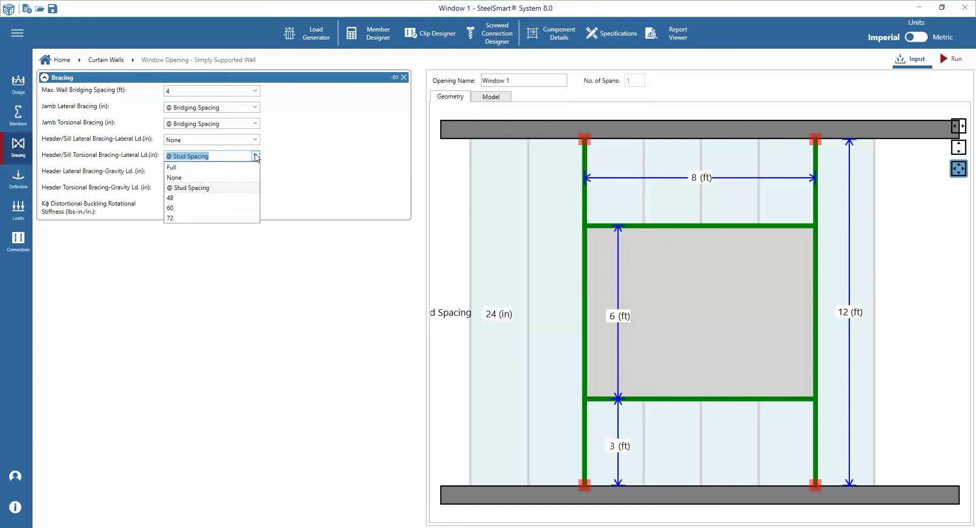
left_click(179, 179)
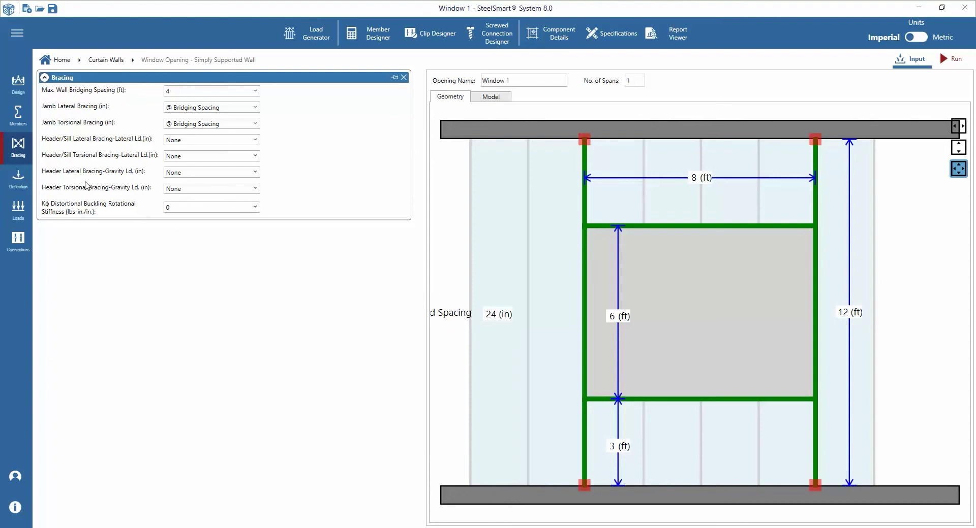
Step: Keep the header's lateral and torsional bracing for gravity load at None and the distortional buckling rotational stiffness at 0
left_click(255, 173)
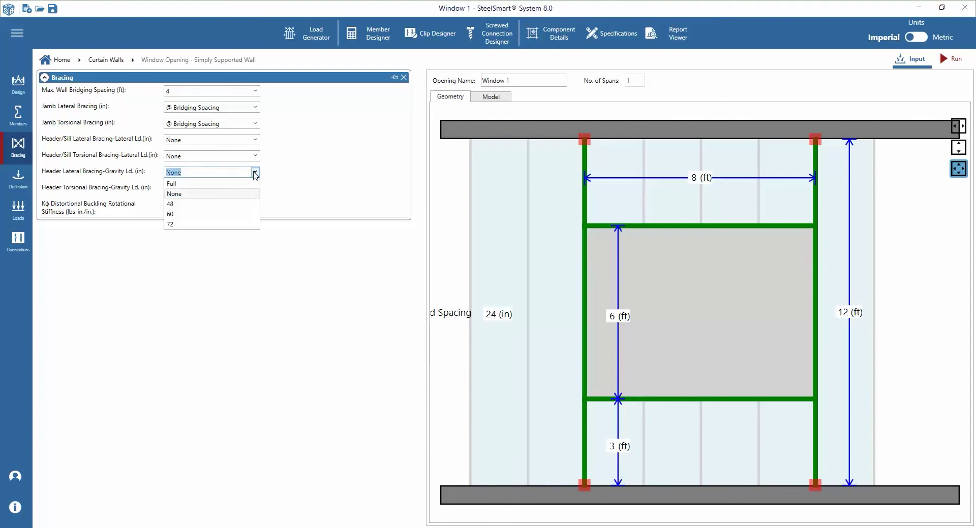
left_click(178, 194)
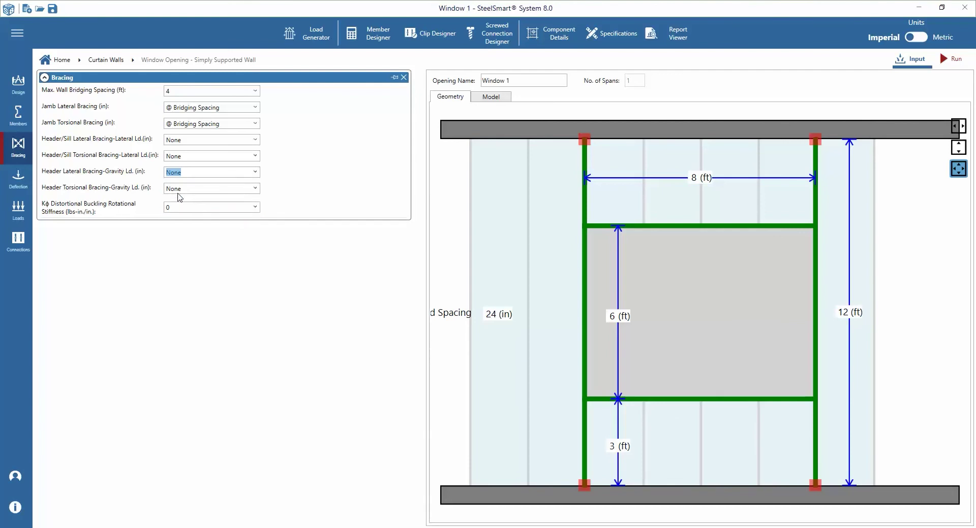
left_click(254, 188)
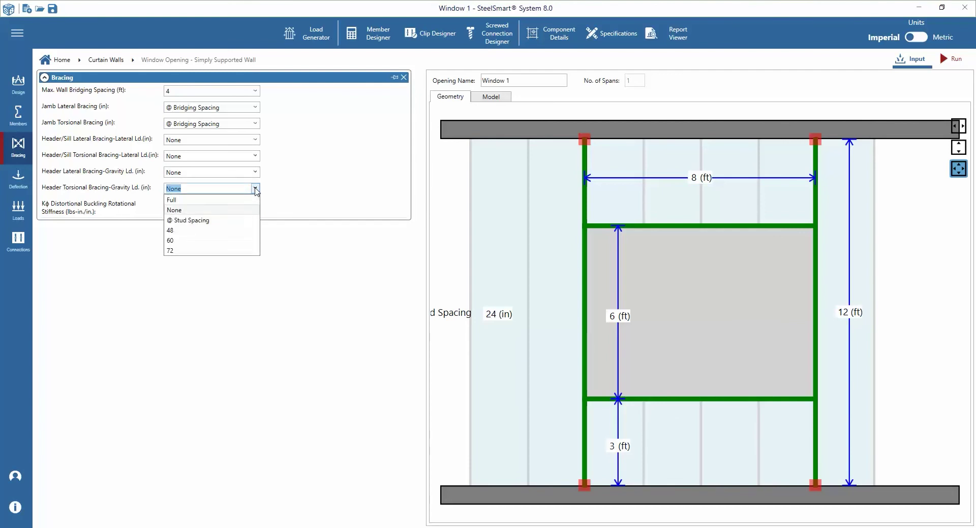
left_click(184, 211)
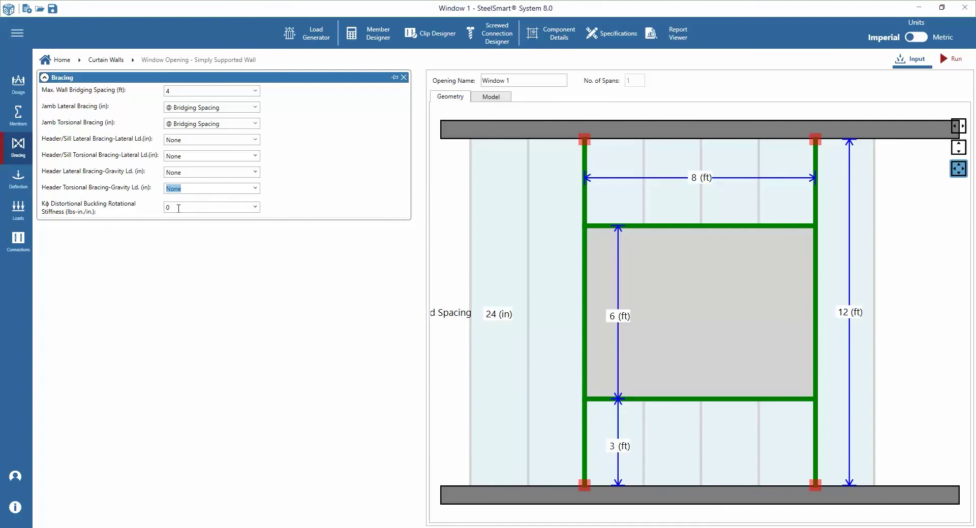
left_click(179, 208)
Step: Keep the lateral and header vertical deflection limits at L/360 and set the absolute lateral deflection to 0.5 in
left_click(20, 183)
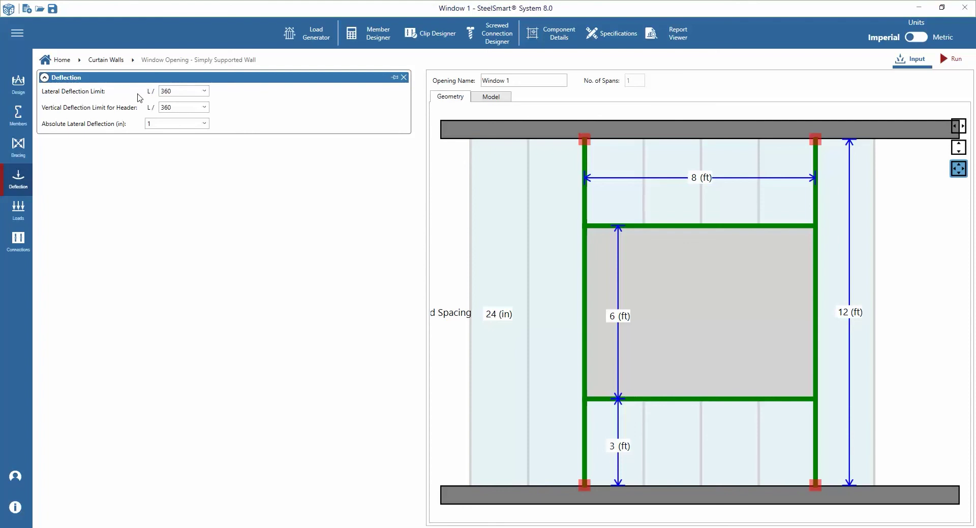
left_click(204, 92)
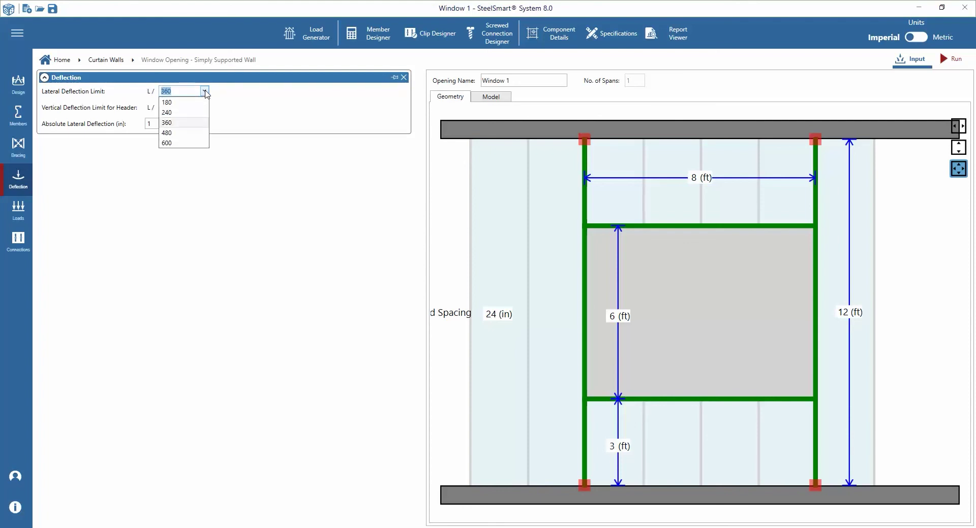
left_click(179, 123)
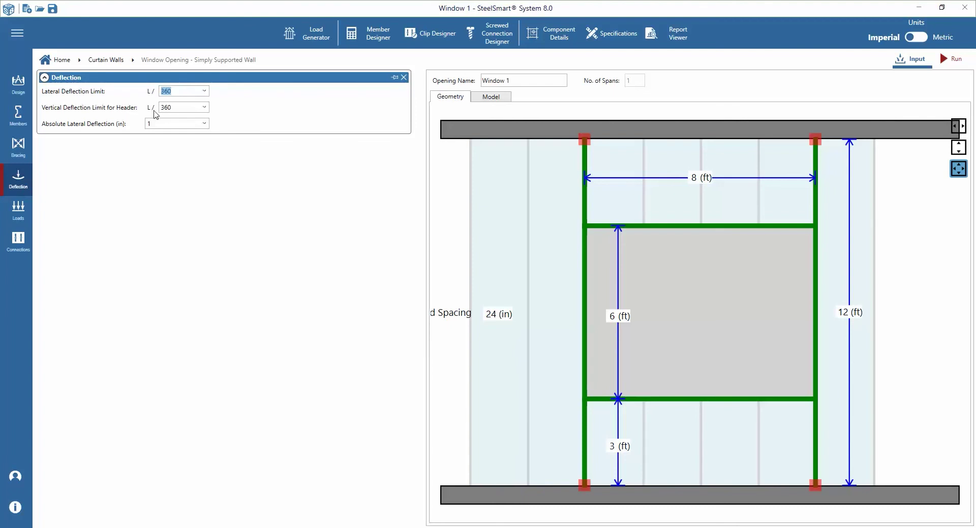
left_click(205, 108)
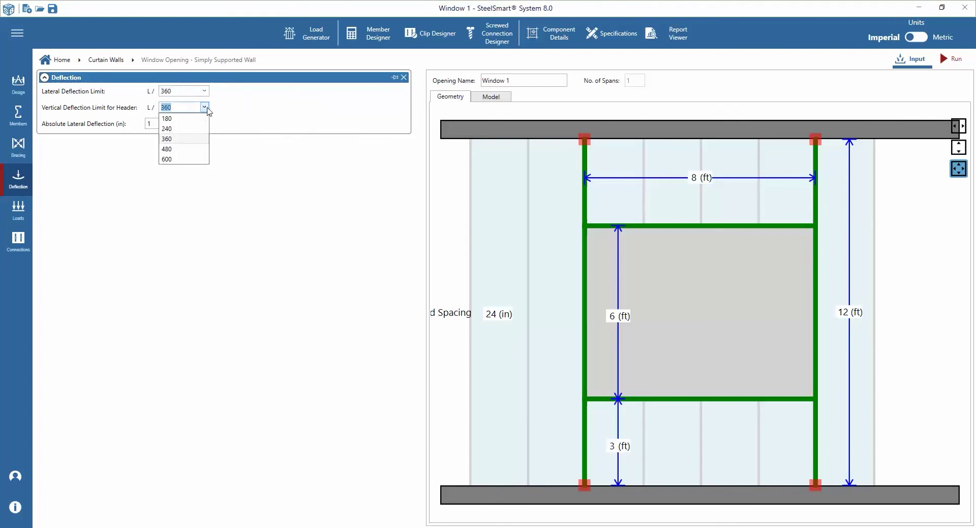
left_click(179, 139)
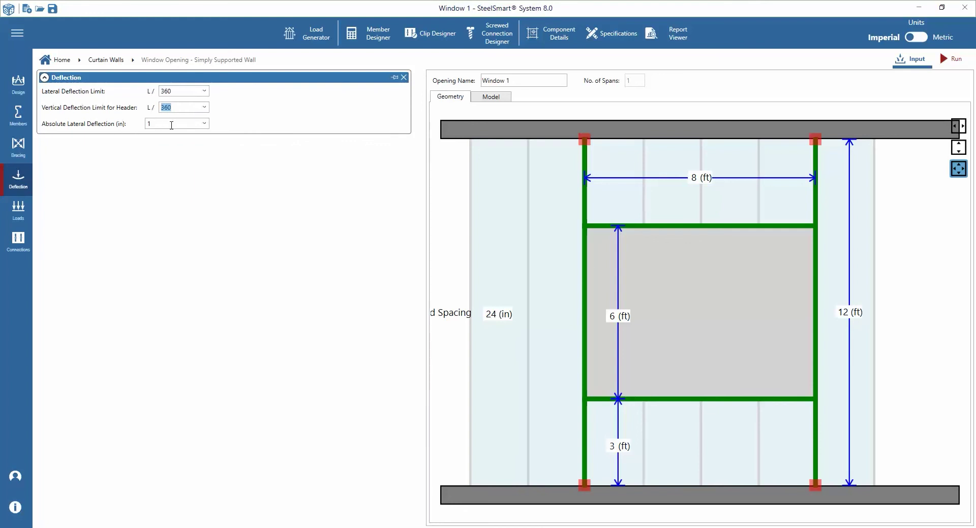
left_click(204, 123)
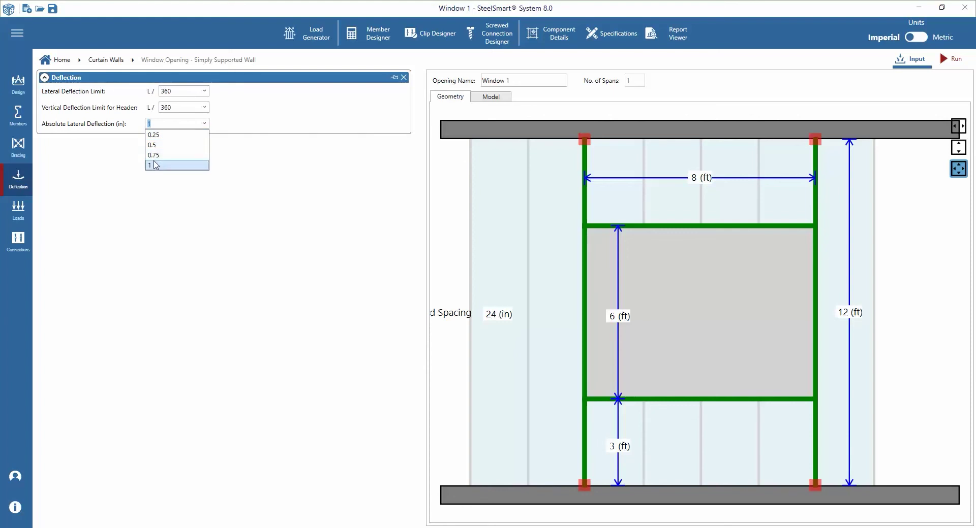
left_click(155, 145)
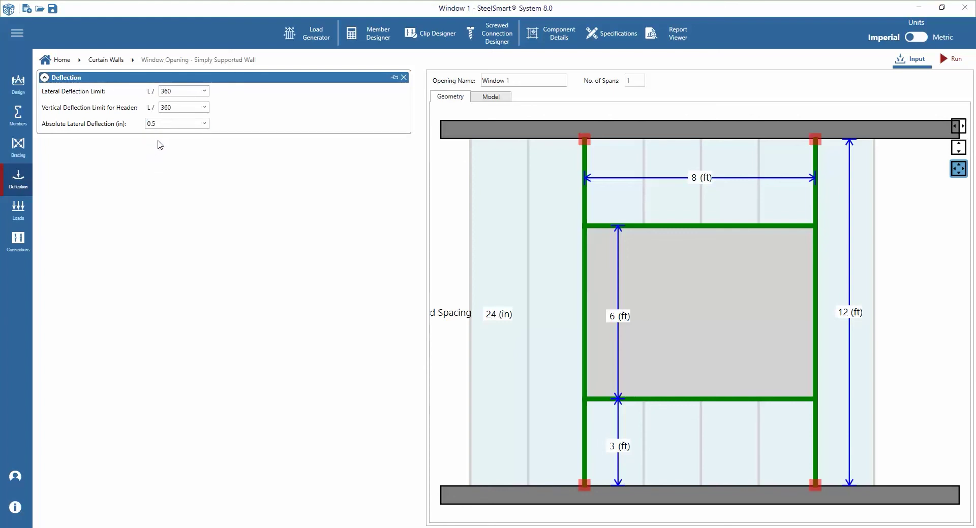
Step: Keep the window's load distribution at Glazed / 4-Ways Distribution, with an ultimate wind load of 63 psf and a dead load of 0 lbs/ft
left_click(19, 214)
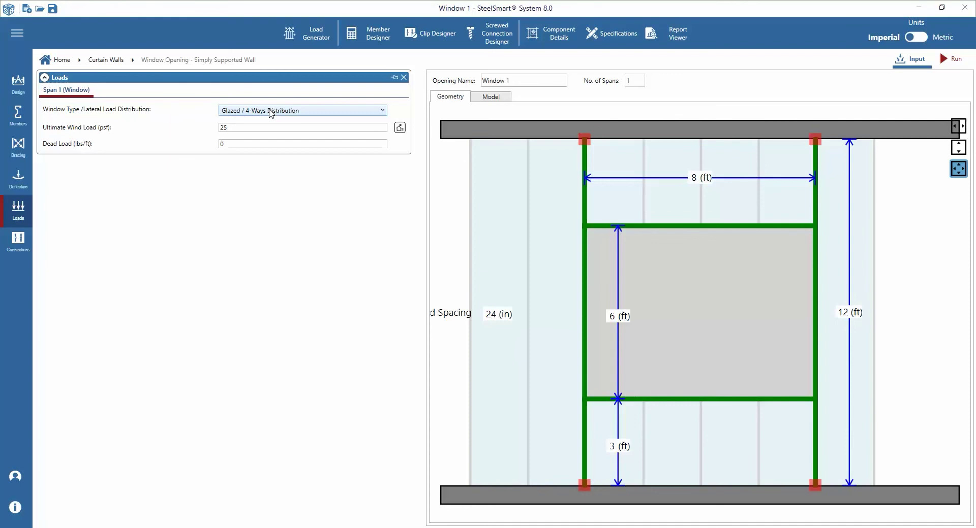
left_click(272, 112)
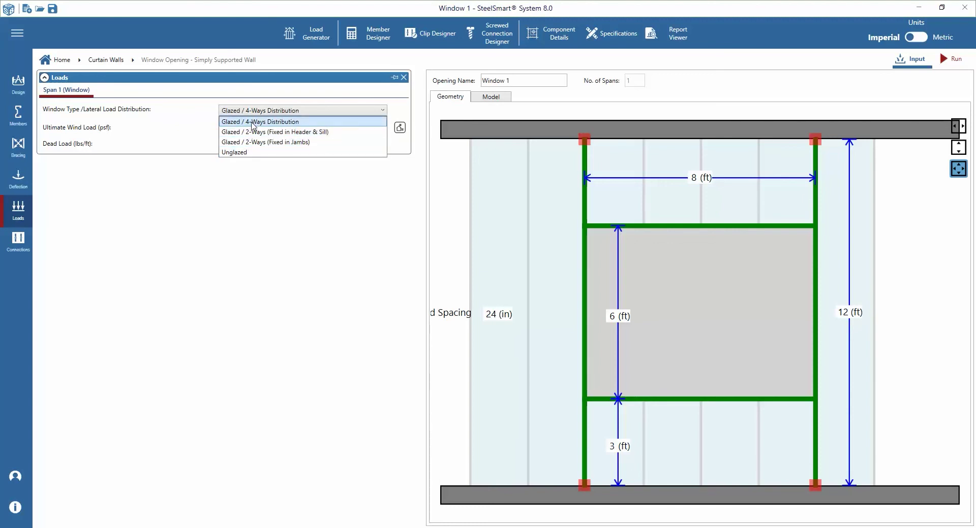
left_click(252, 123)
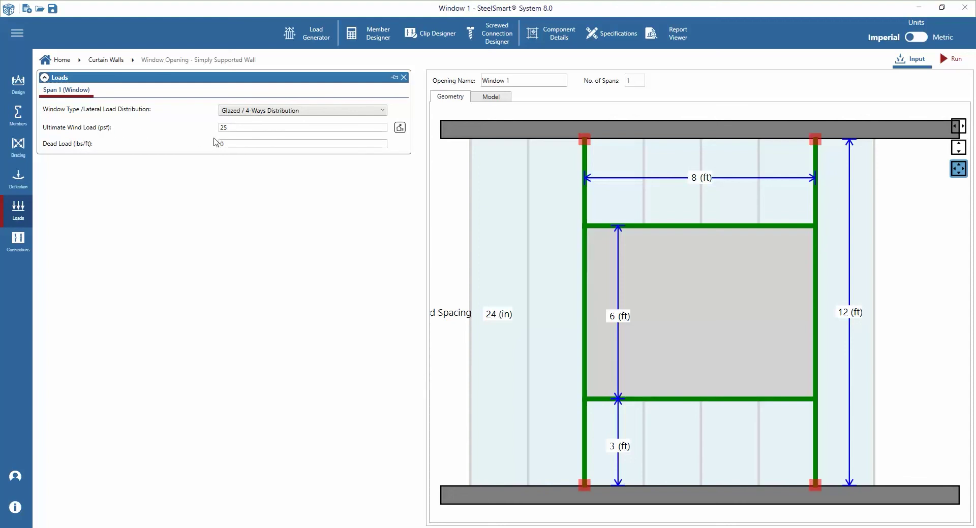
left_click(230, 129)
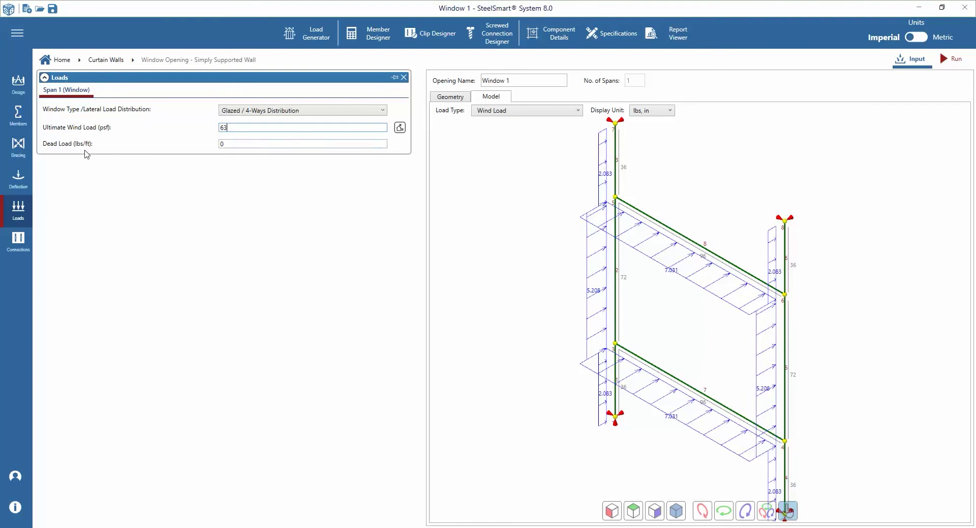
left_click(232, 144)
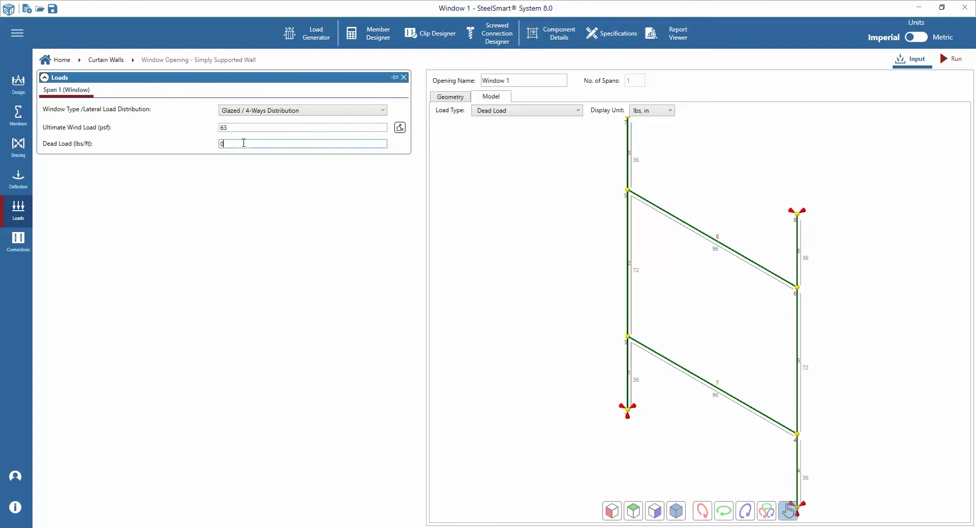
Step: Set the connection type of the base connection at the jamb to Moment Resisting
left_click(18, 251)
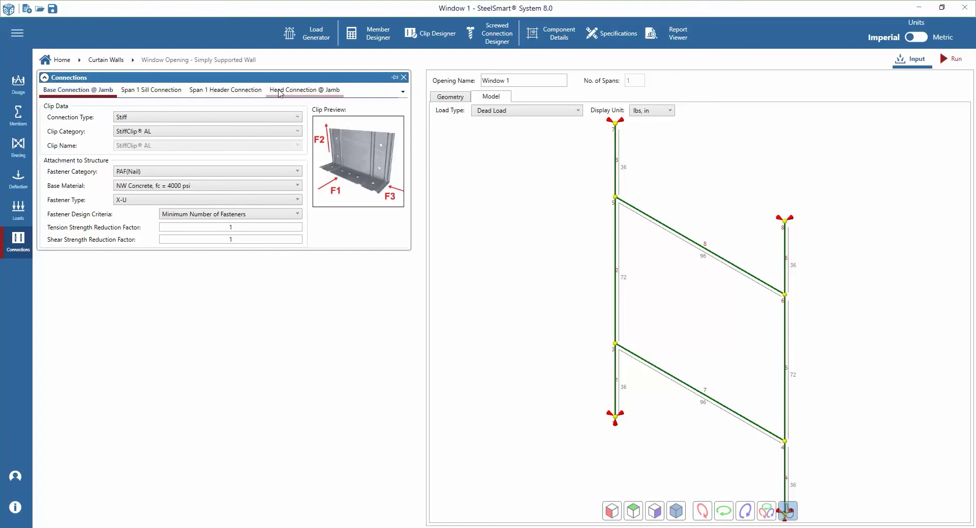
left_click(132, 118)
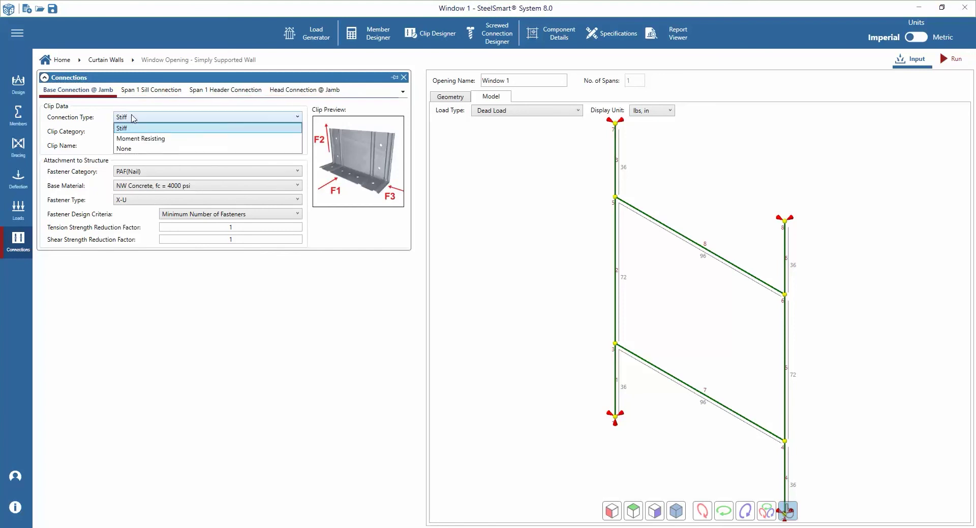
left_click(136, 139)
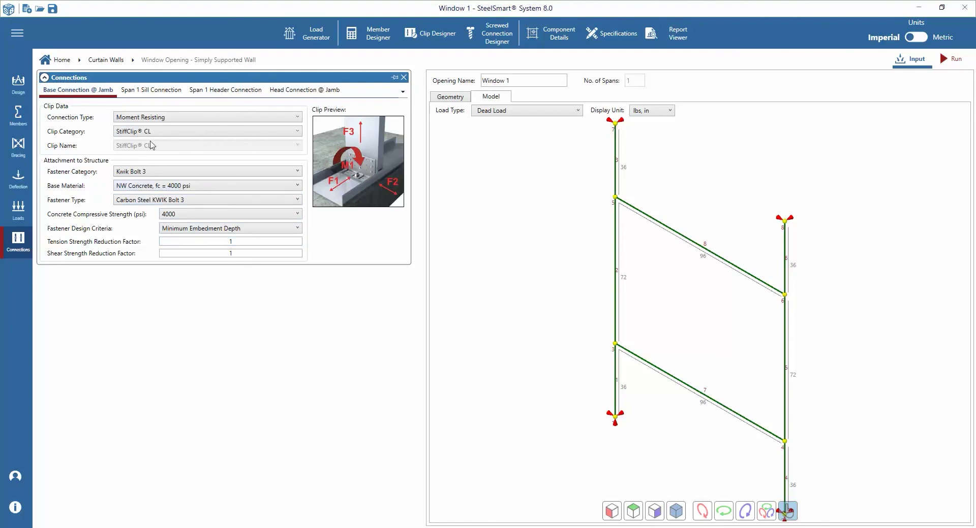
Step: Keep StiffClip AL as the clip category for both the Span 1 sill connection and the Span 1 header connection
left_click(163, 90)
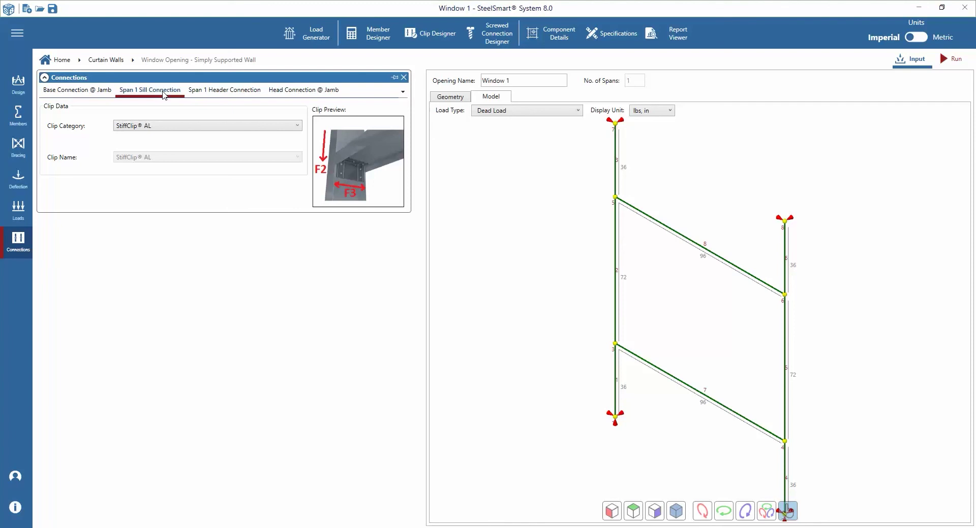
left_click(161, 128)
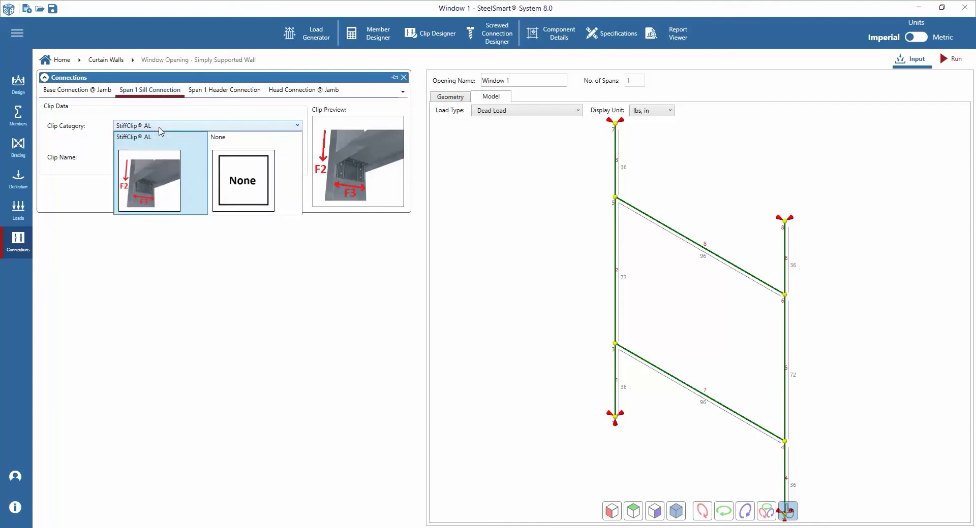
left_click(161, 127)
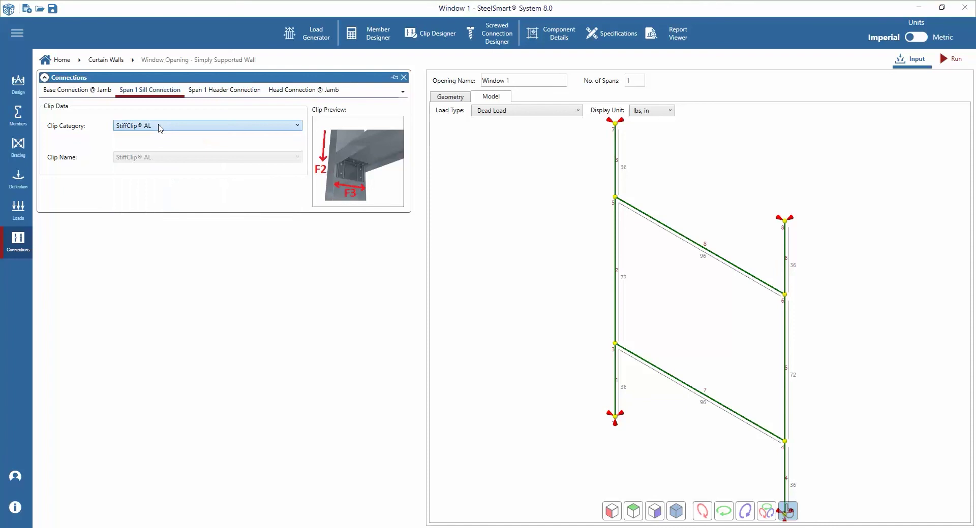
left_click(211, 93)
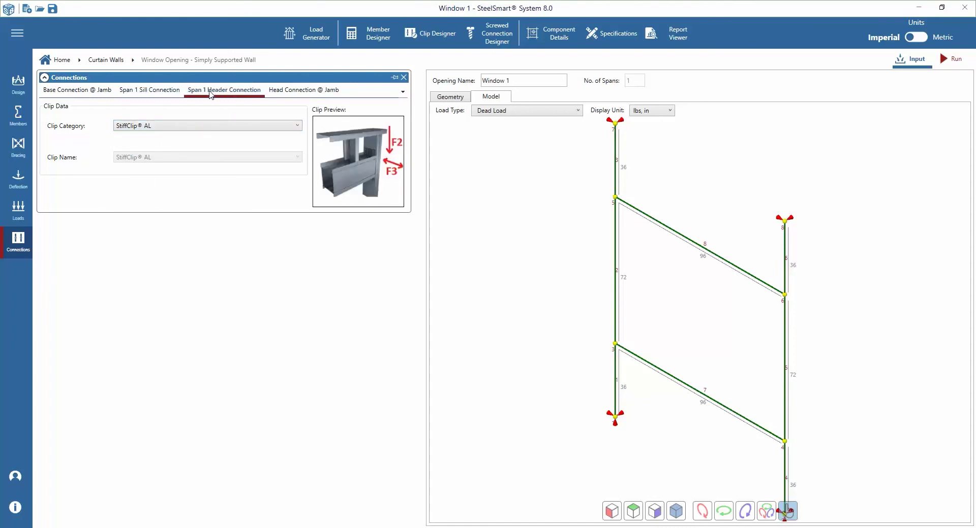
left_click(163, 128)
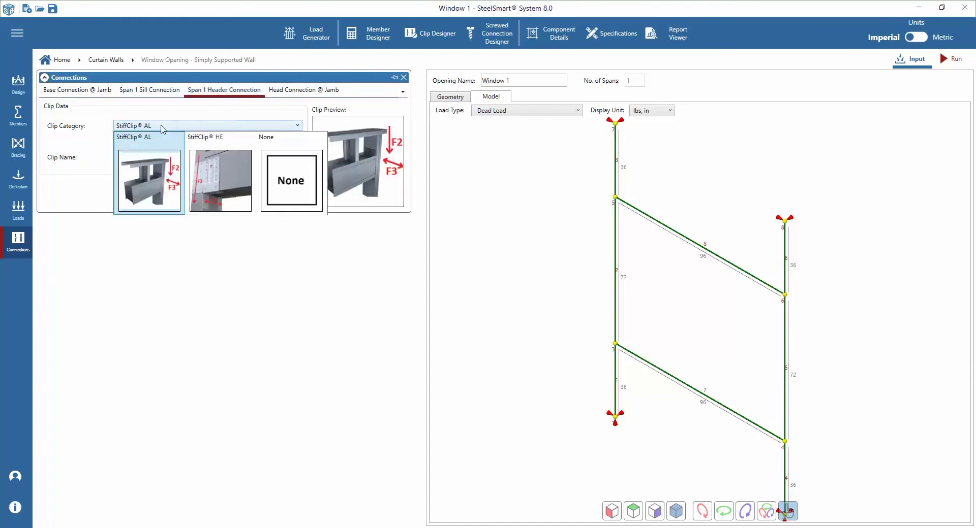
left_click(160, 153)
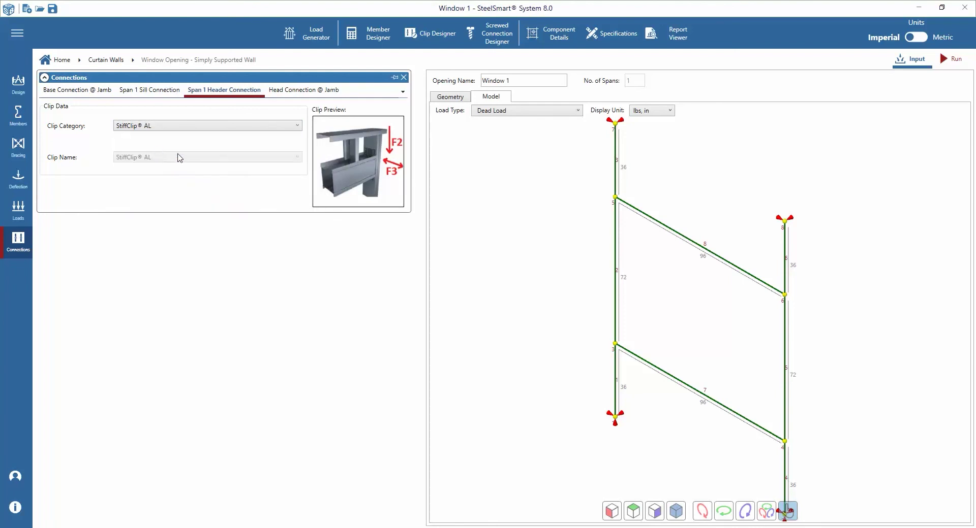
Step: Keep the head connection at the jamb as Vertical Deflection with the VertiClip SL clip category
left_click(283, 92)
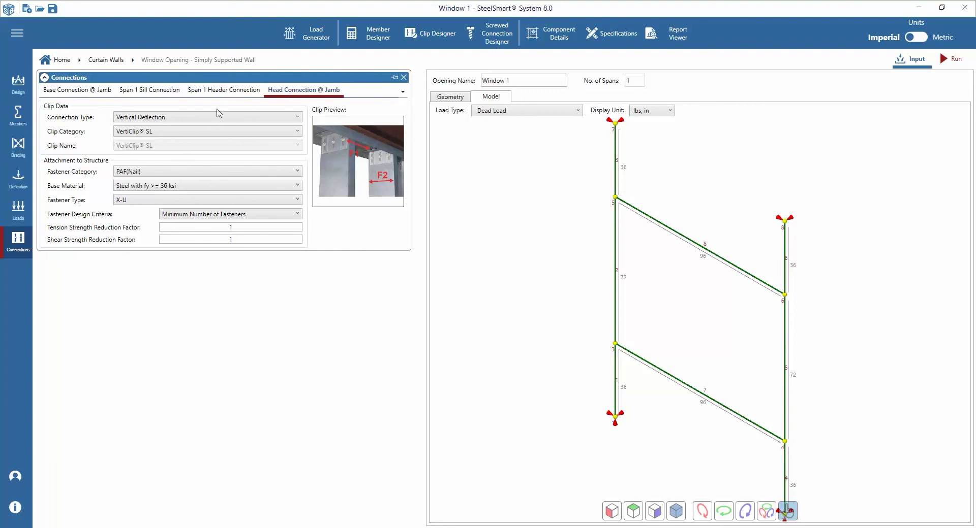
left_click(159, 118)
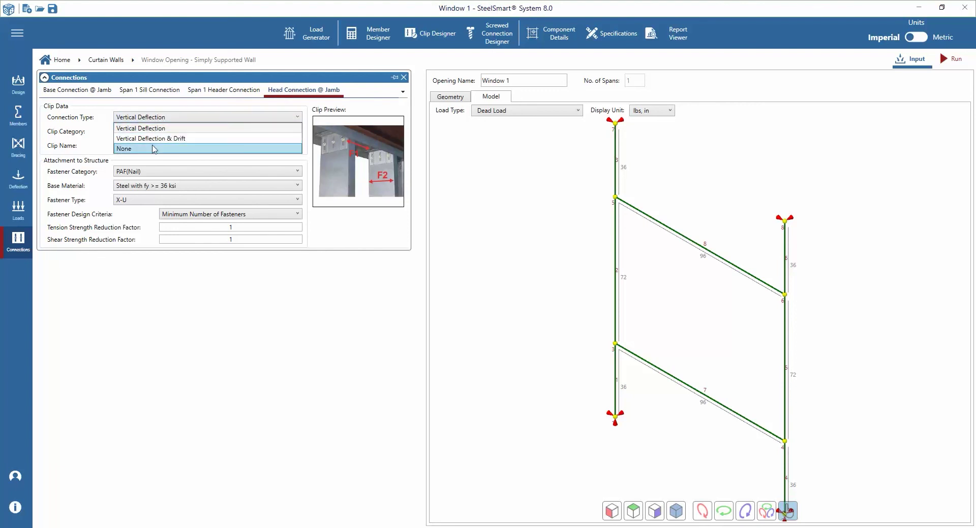
left_click(152, 128)
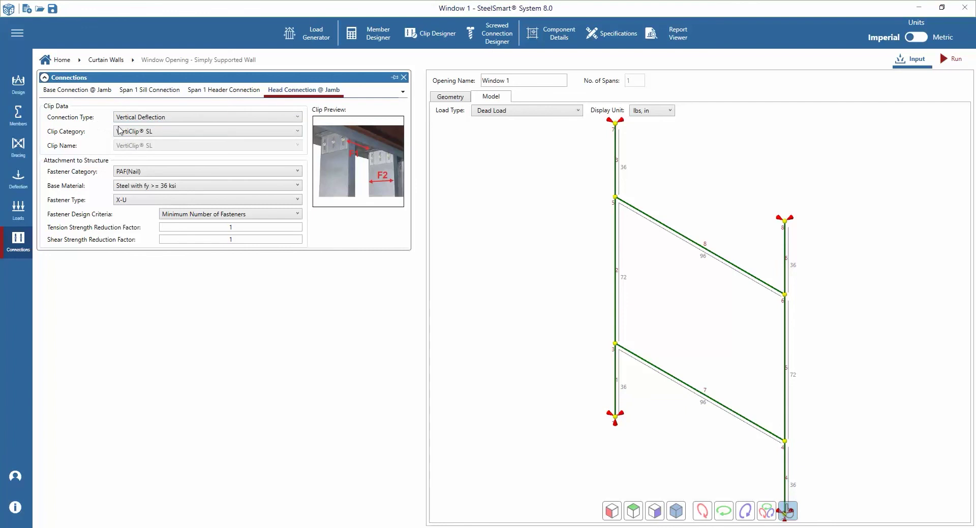
left_click(134, 132)
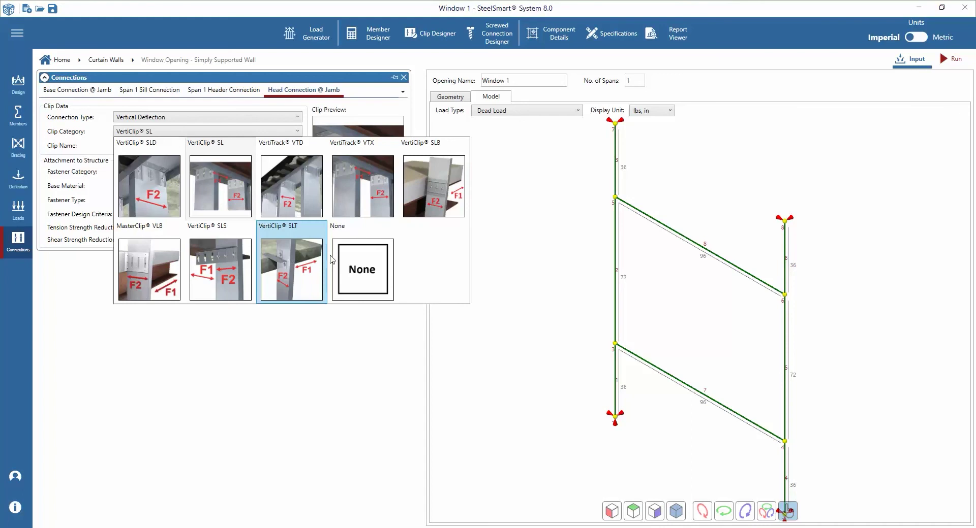
left_click(229, 168)
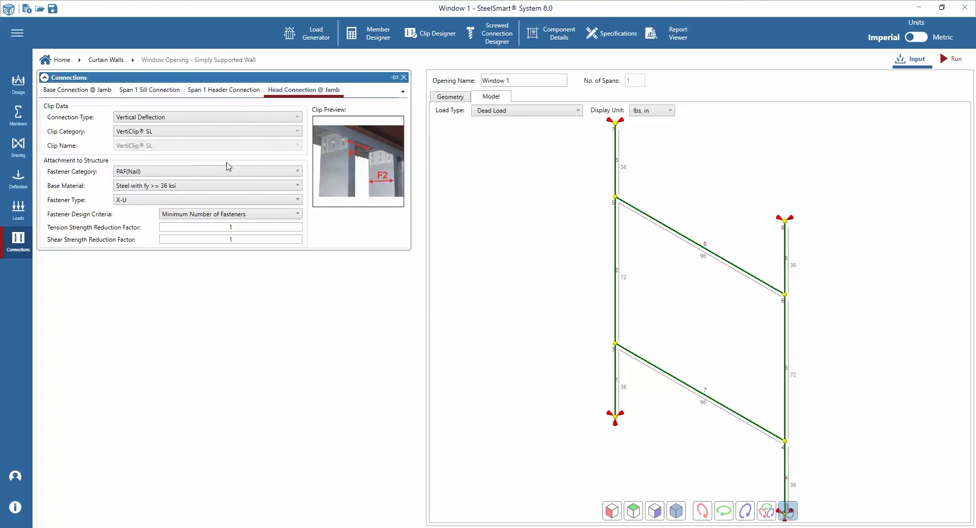
Step: Keep the head connection's attachment as PAF(Nail) fasteners of type X-U into steel with fy >= 36 ksi
left_click(179, 171)
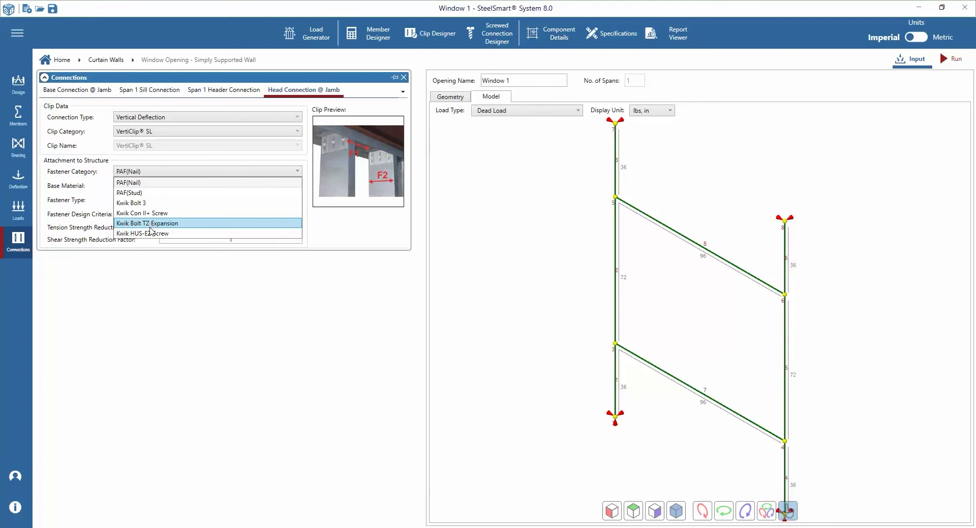
left_click(145, 184)
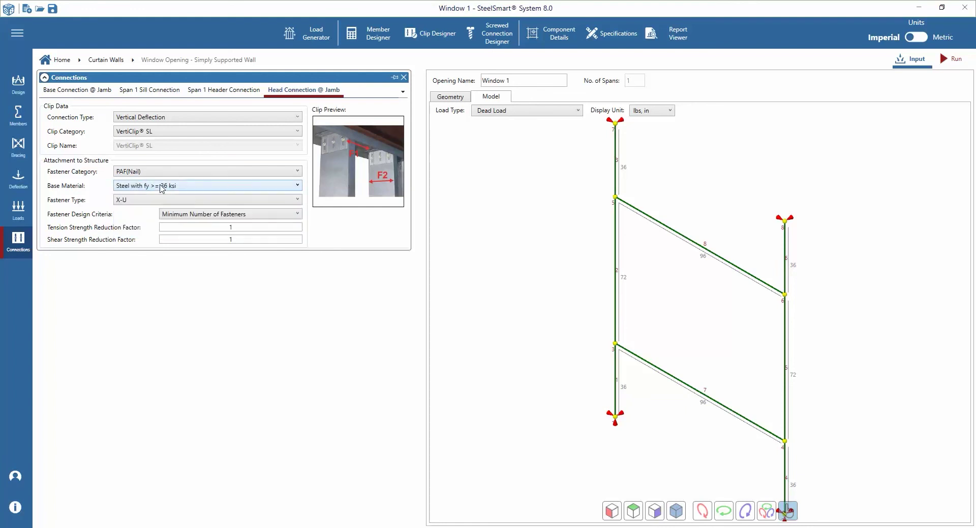
left_click(162, 187)
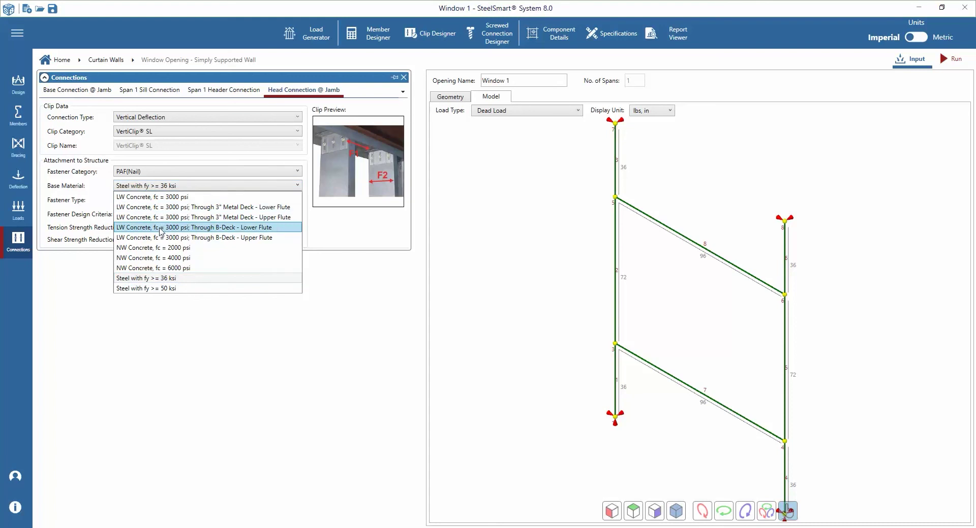
left_click(158, 280)
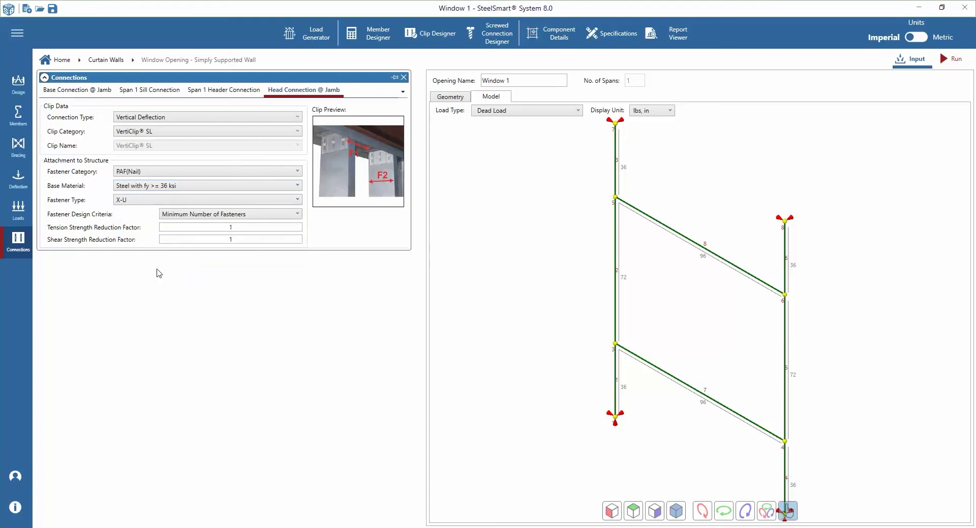
left_click(152, 201)
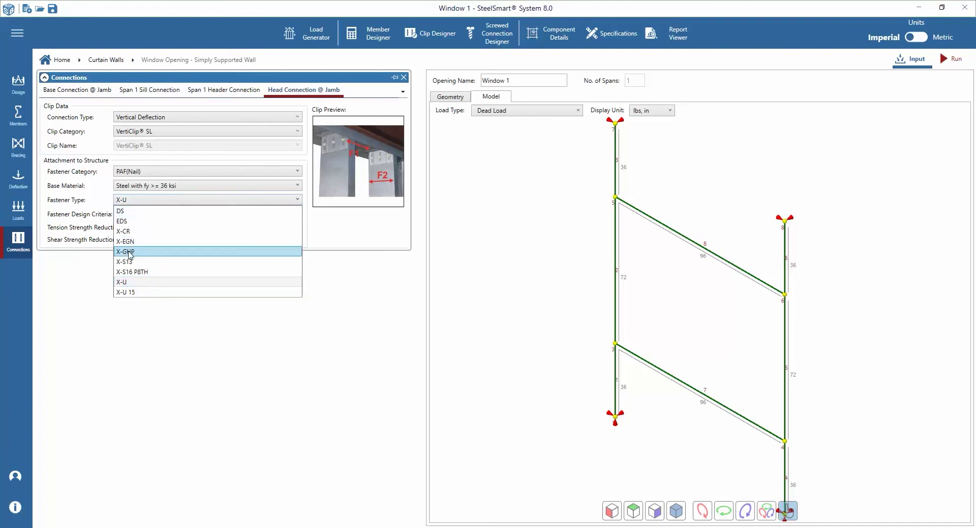
left_click(127, 282)
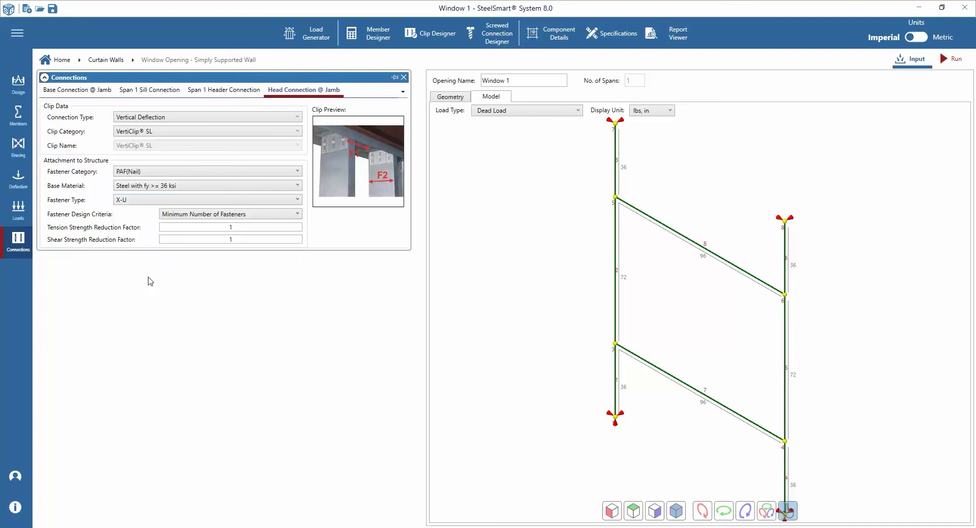
Step: Keep the head connection's fastener design criteria at Minimum Number of Fasteners and run the design check of the window opening
left_click(194, 217)
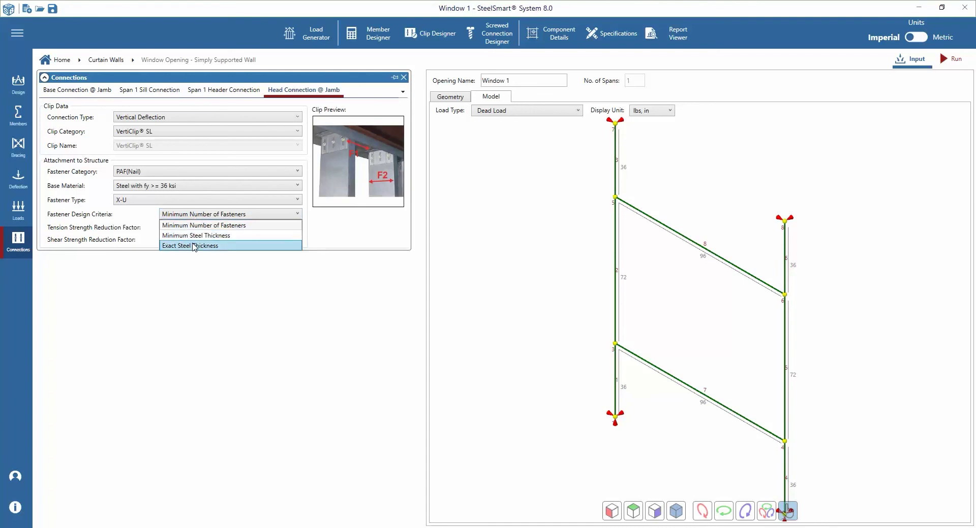
left_click(199, 226)
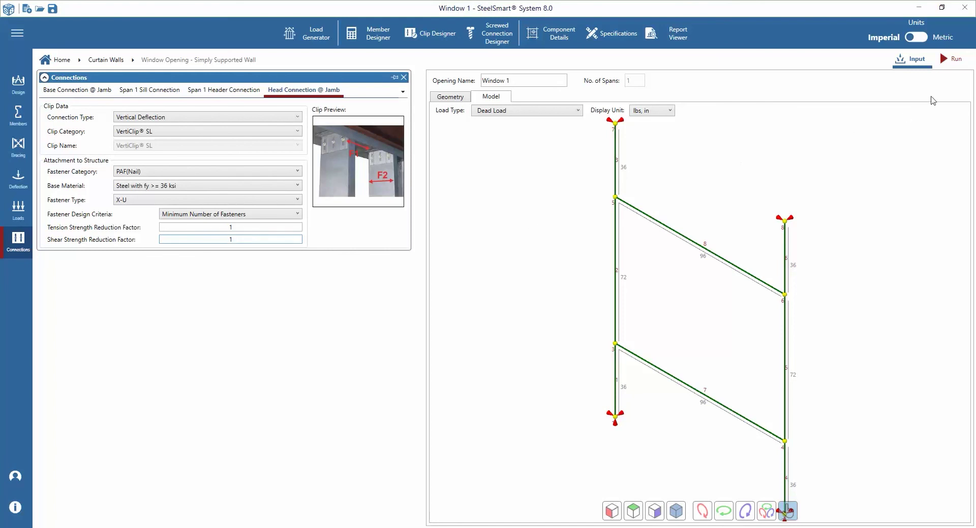
left_click(949, 61)
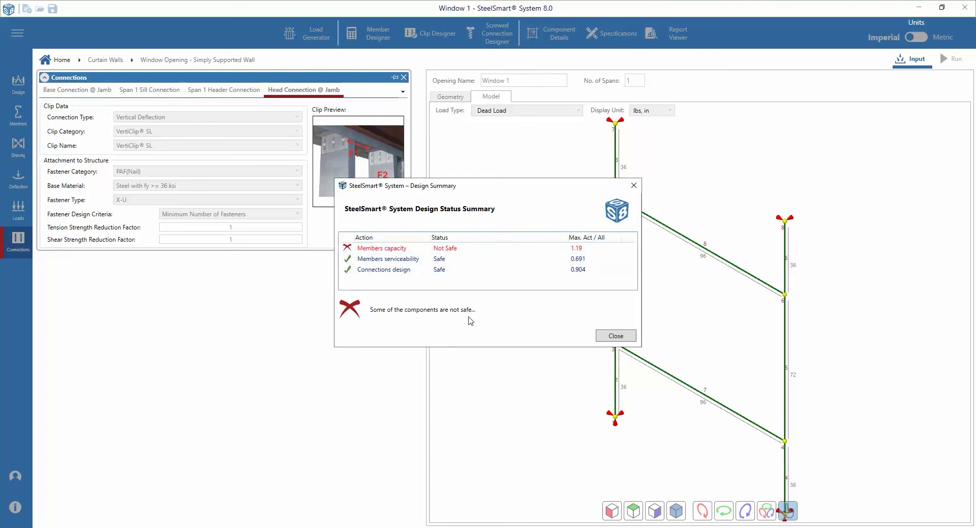
Step: Dismiss the design status summary and review the strength and serviceability results of the jamb, header and sill
left_click(611, 339)
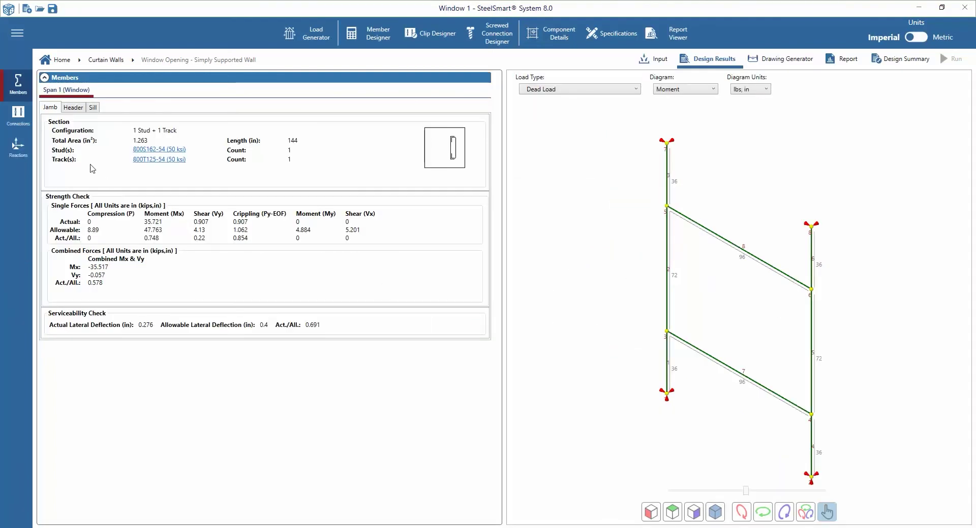
left_click(74, 108)
left_click(94, 108)
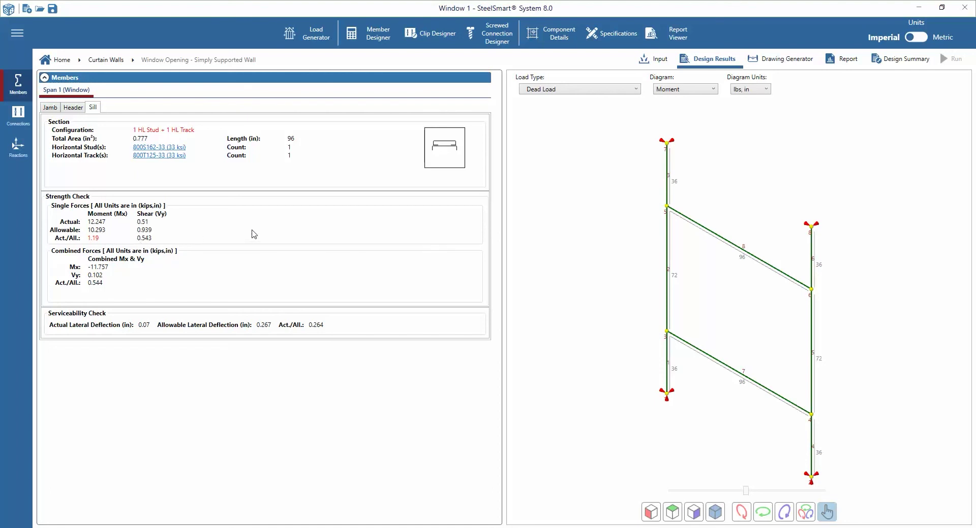
Step: Return to the model input and unlock it for editing, accepting the loss of analysis and design data
left_click(657, 60)
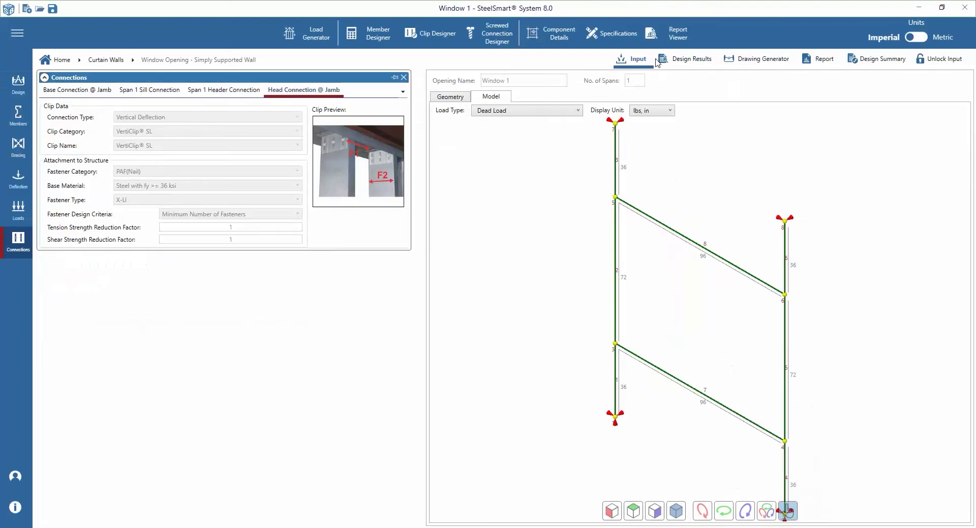
left_click(943, 60)
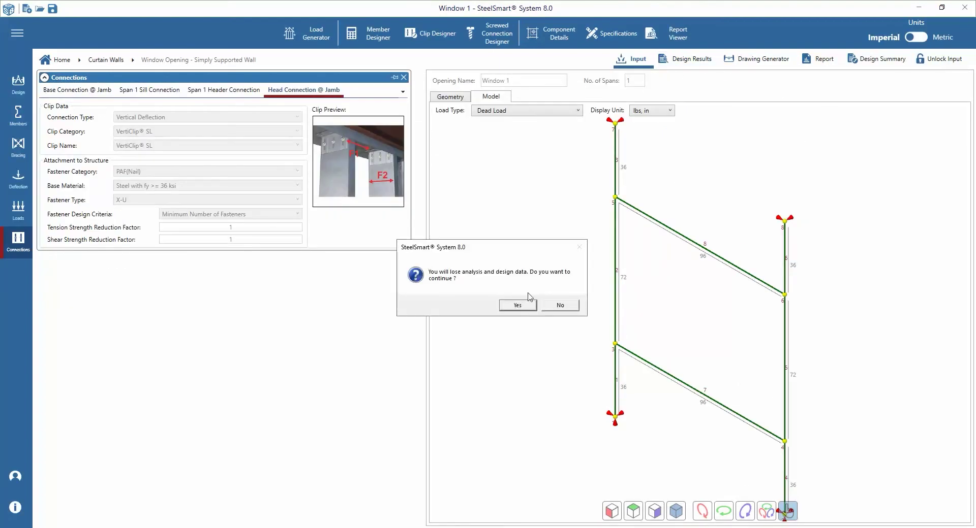
left_click(521, 308)
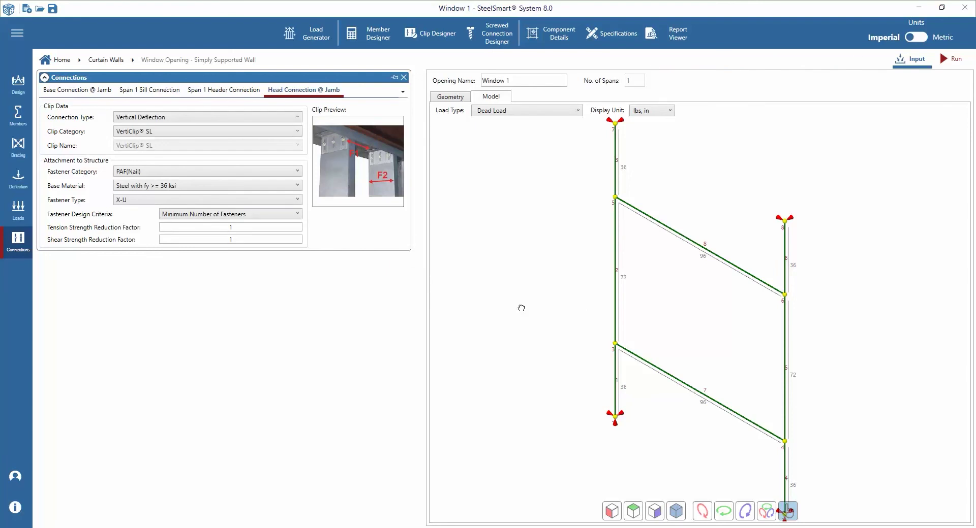
Step: Change the sill's stud section to 800S162-43 (50 ksi) and track section to 800T125-43 (33 ksi), and rerun the design check
left_click(20, 116)
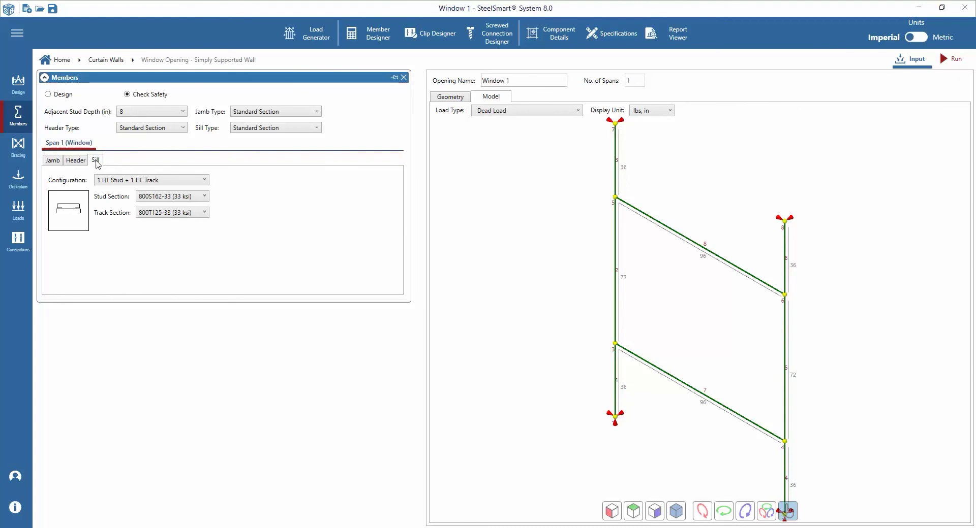
left_click(177, 198)
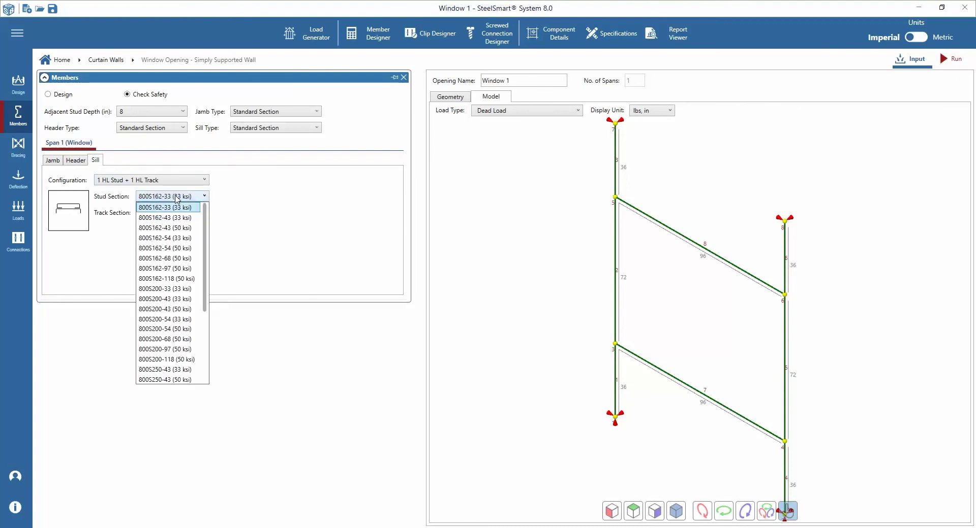
left_click(176, 225)
left_click(179, 215)
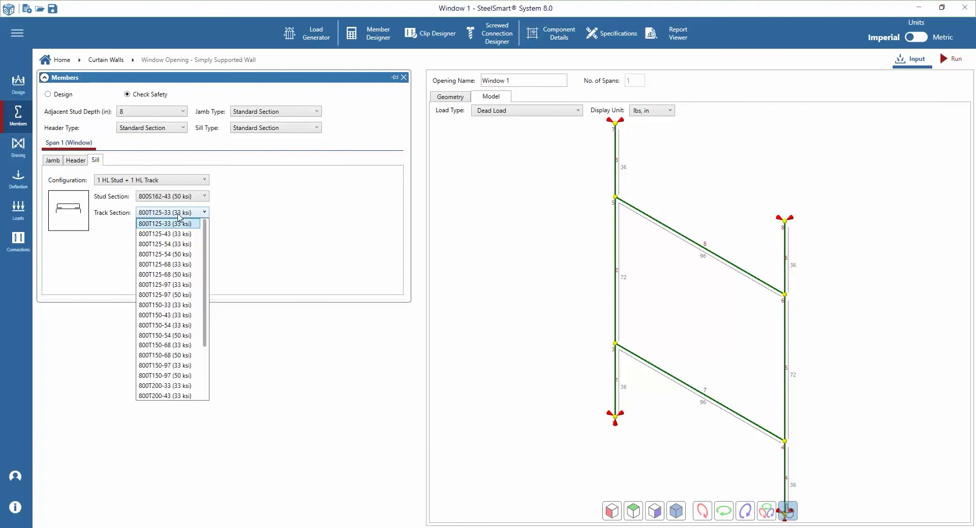
left_click(179, 234)
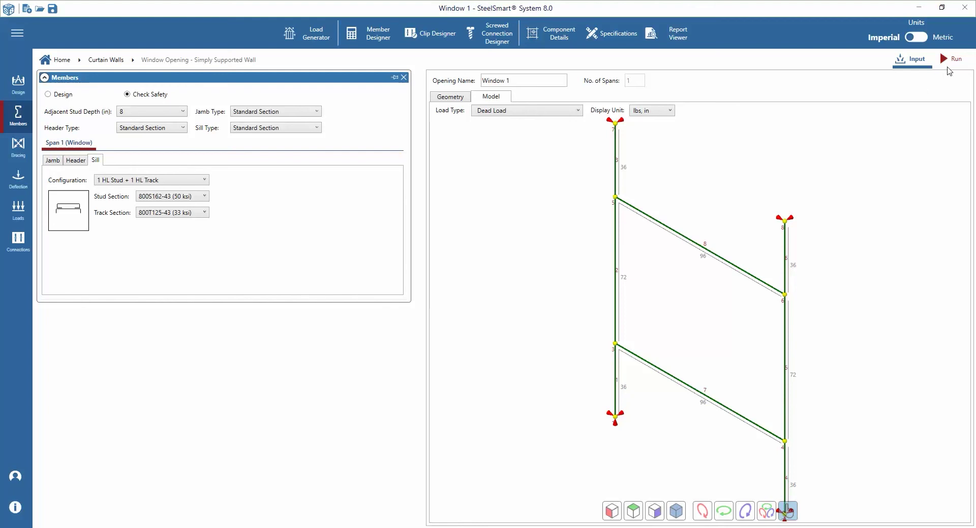
left_click(948, 60)
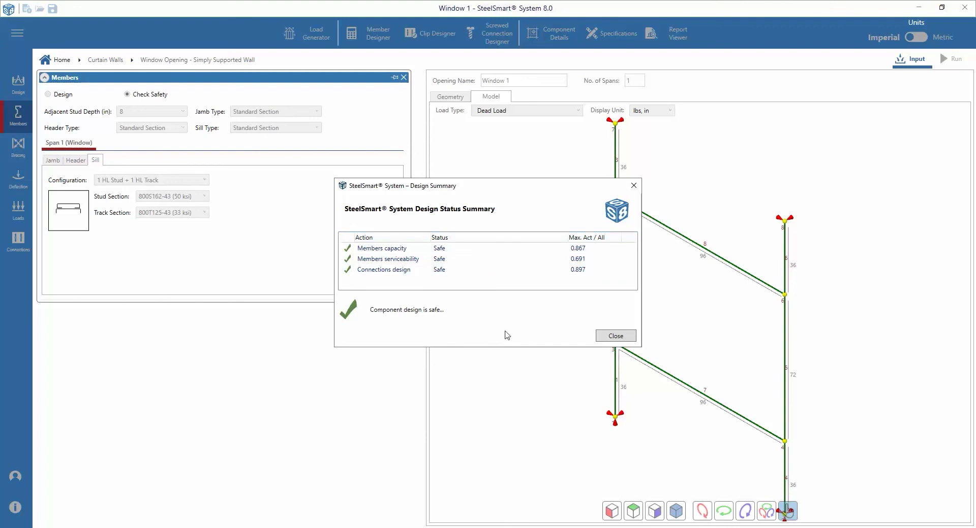
Step: Close the rerun's status summary and examine the updated member checks for the jamb, header and sill
left_click(609, 339)
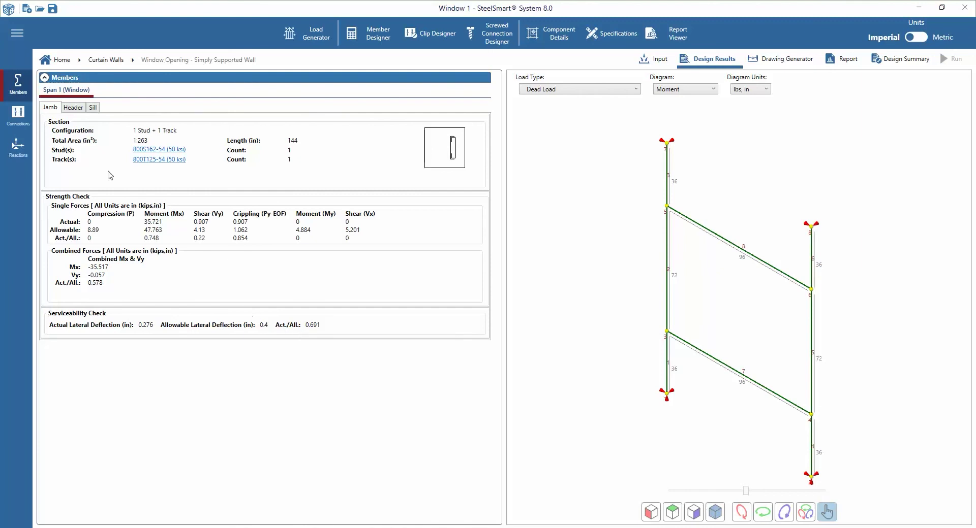
left_click(73, 108)
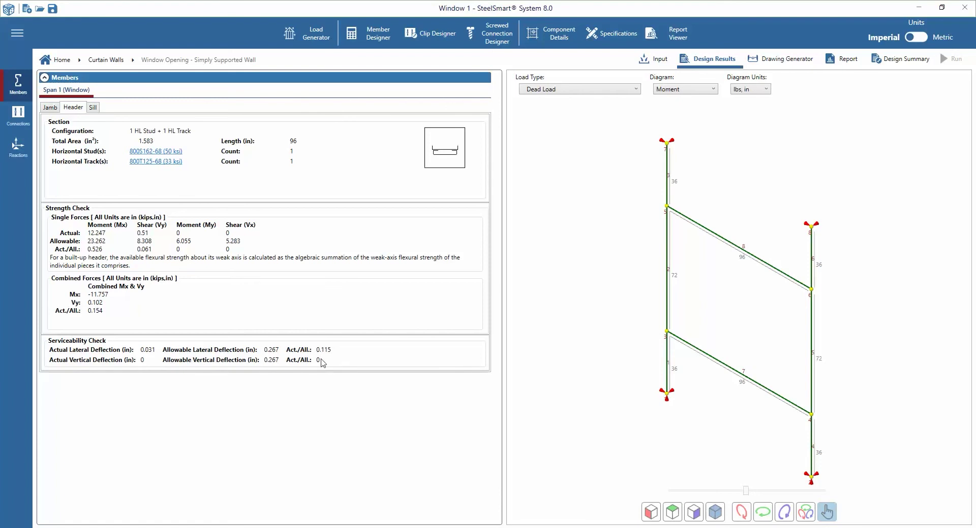
left_click(93, 108)
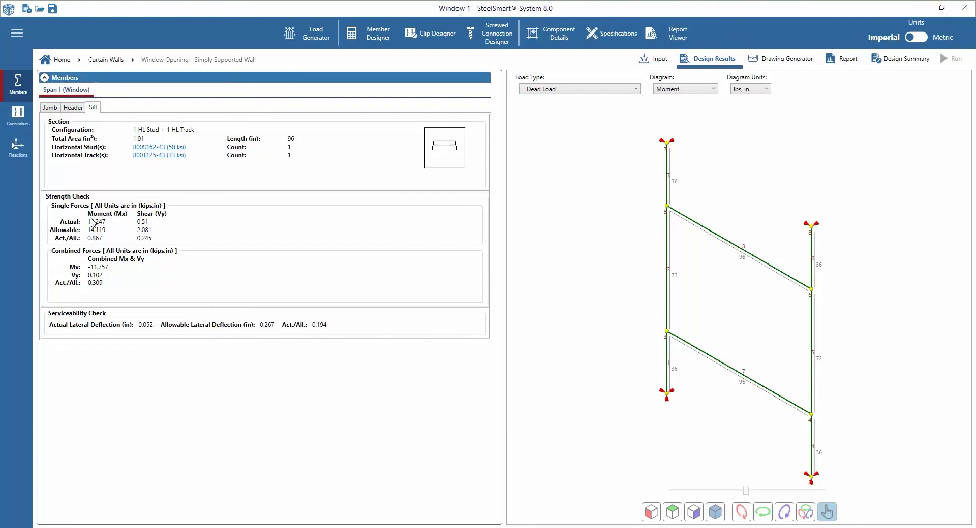
Step: Review the connection design results for the jamb base, Span 1 sill, Span 1 header and jamb head
left_click(18, 120)
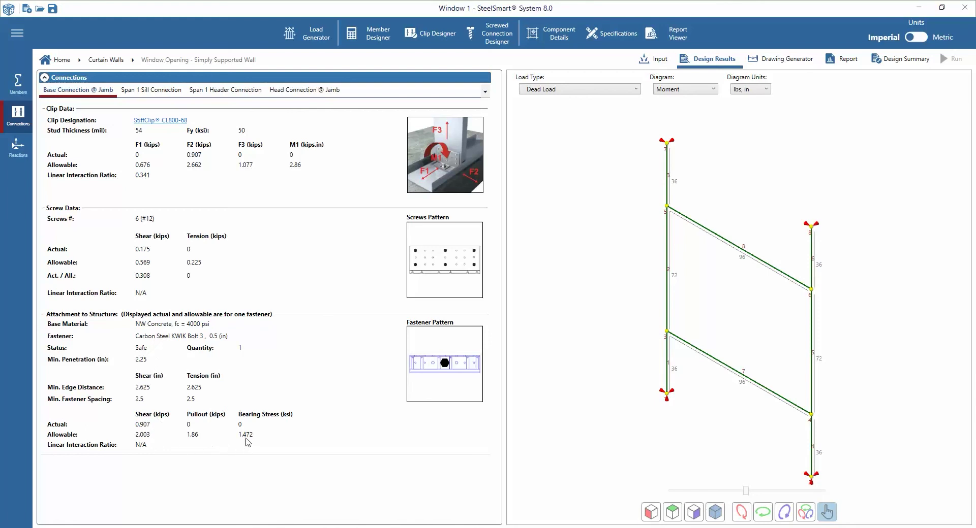
left_click(168, 95)
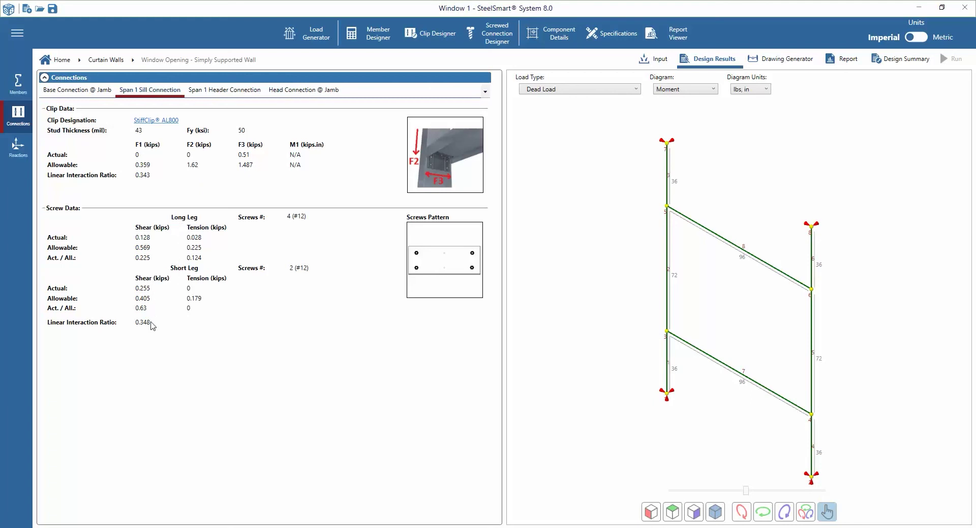
left_click(232, 94)
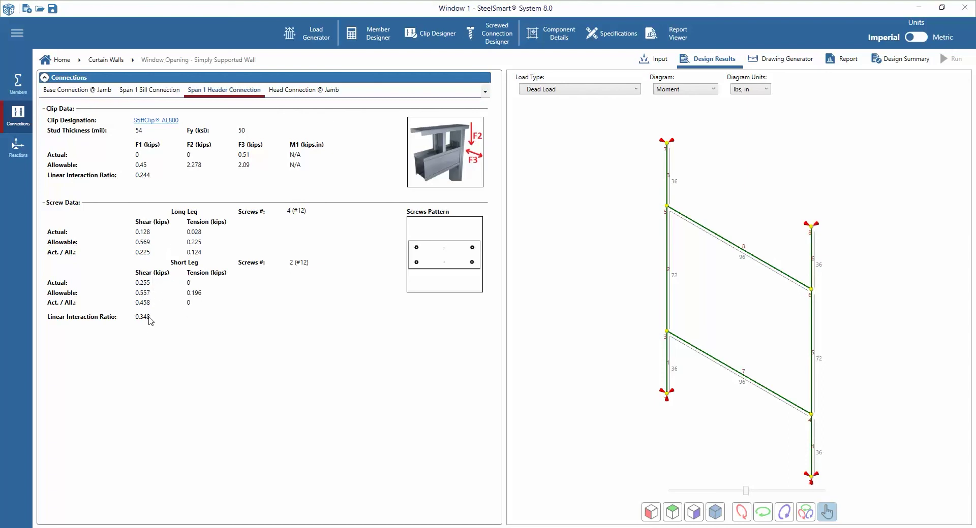
left_click(327, 90)
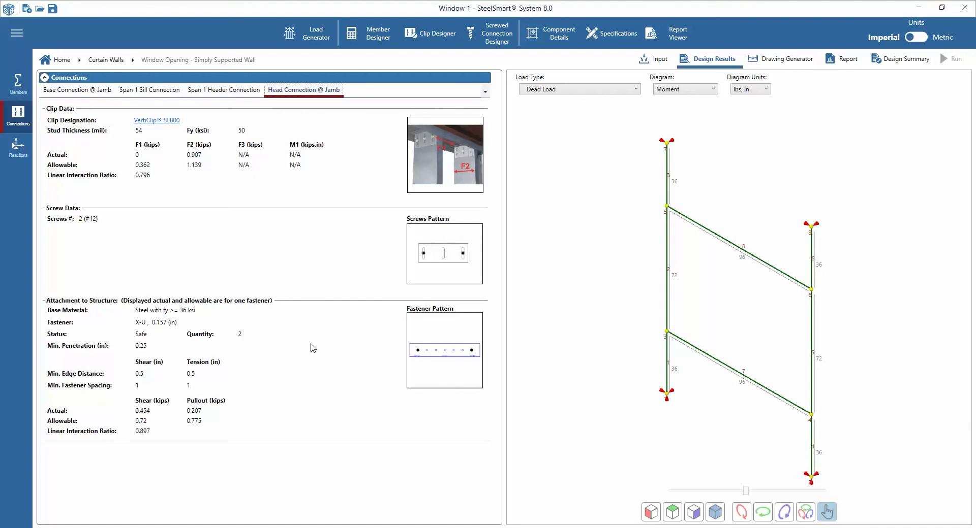
Step: Examine the joint reactions, showing the unfactored reactions for the Wind Load case
left_click(22, 150)
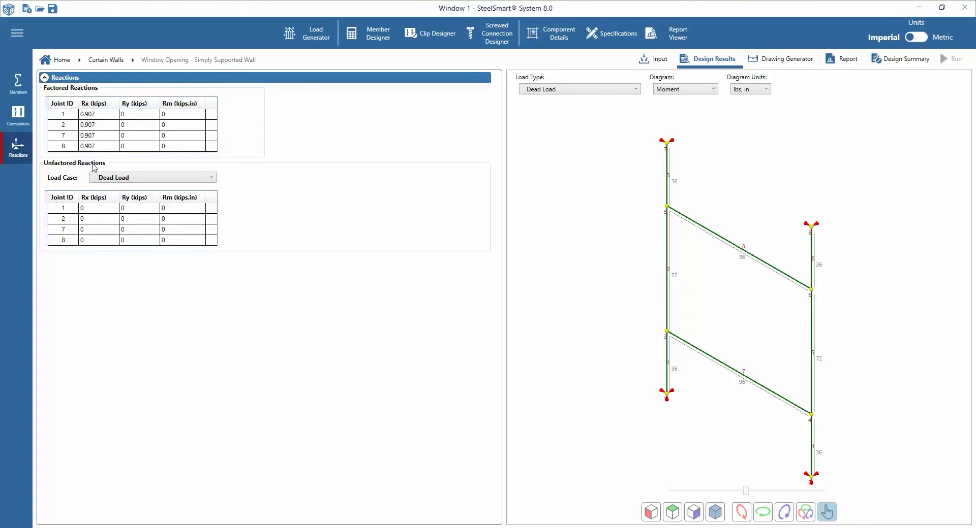
left_click(122, 179)
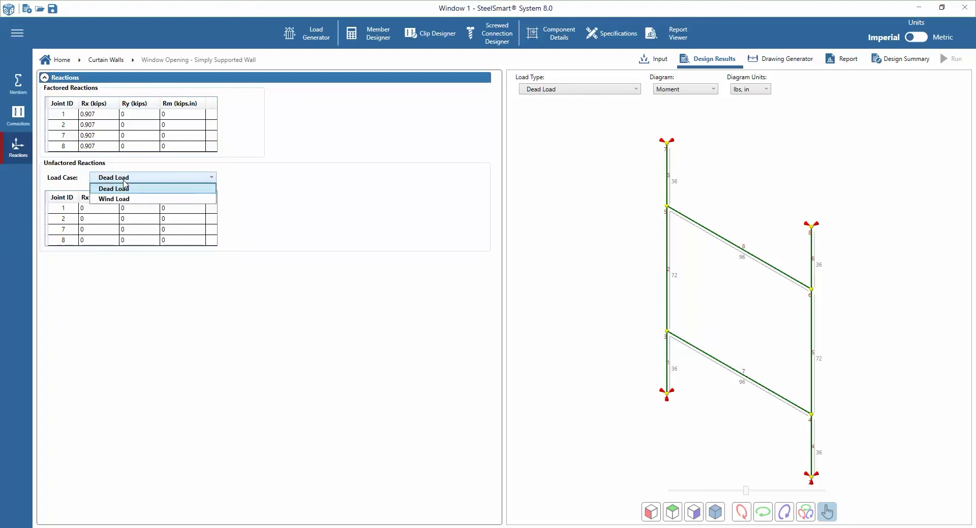
left_click(122, 198)
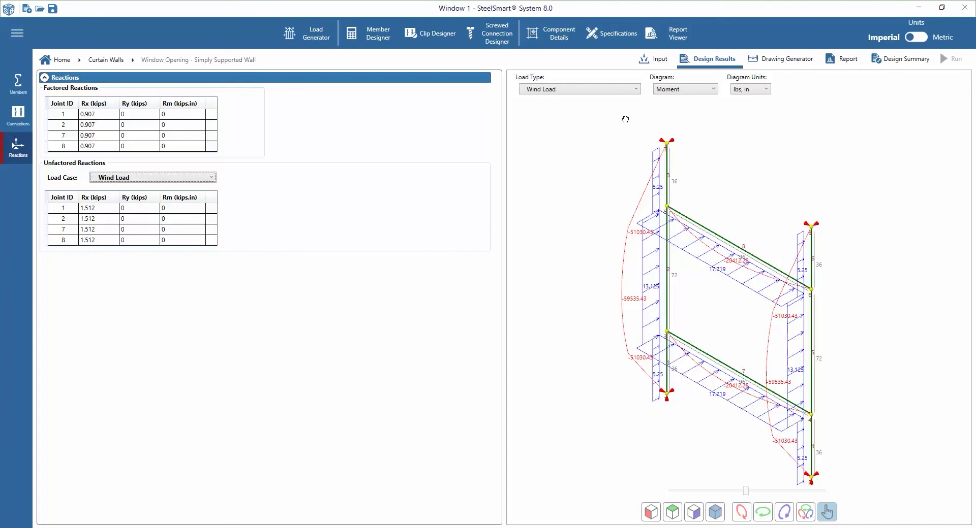
Step: View the shear and deformation diagrams of the window opening under Wind Load
left_click(677, 93)
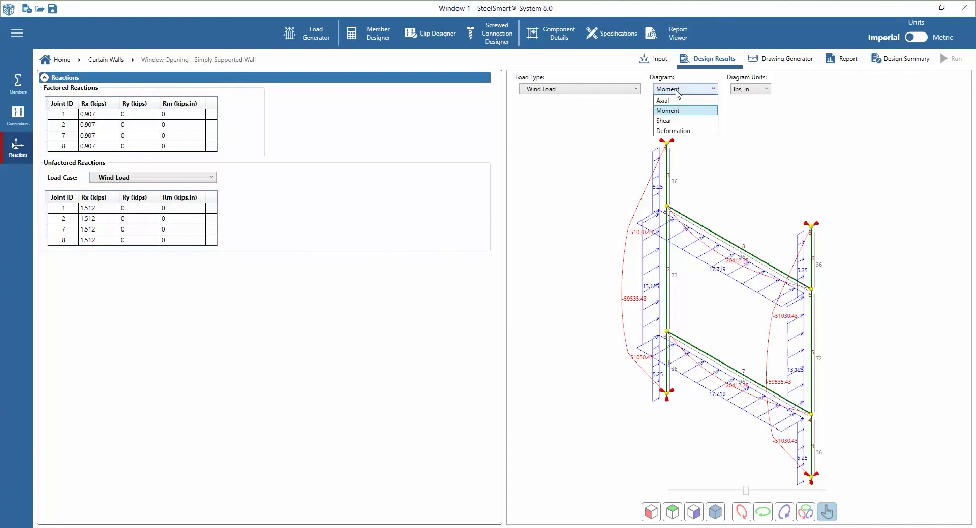
left_click(668, 121)
scroll(667, 93, "down", 1)
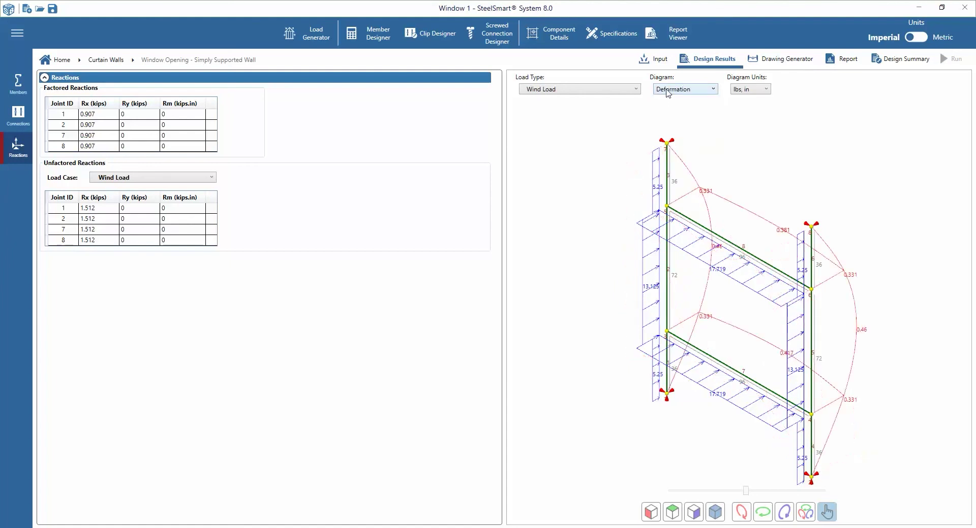
Step: Compare the deformation diagrams for Dead Load, Wind Load and the strength combination, ending on Deflection Combination
left_click(569, 90)
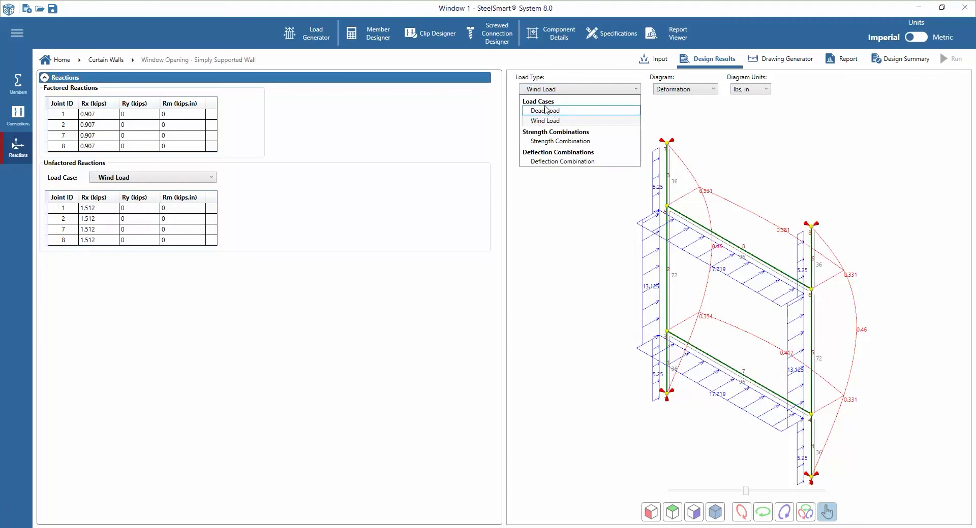
left_click(545, 111)
left_click(549, 93)
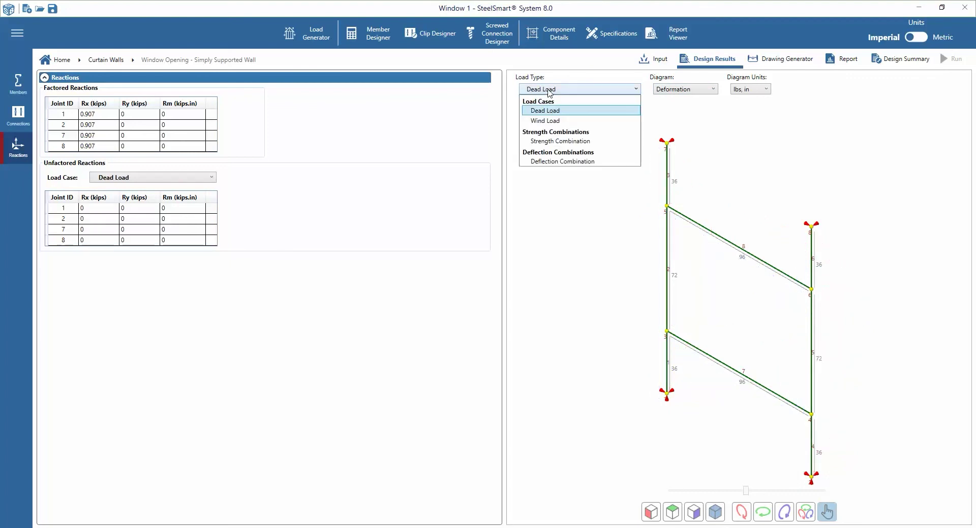
left_click(546, 122)
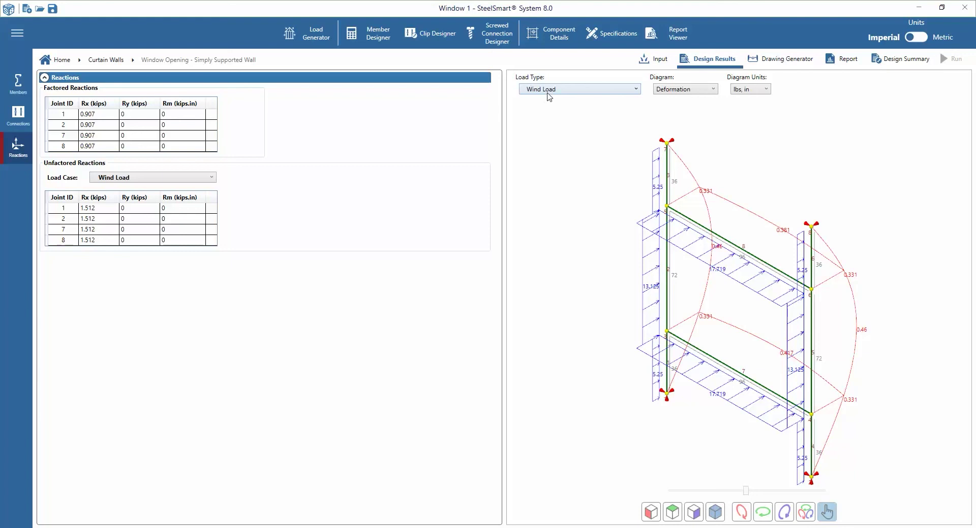
scroll(549, 96, "down", 1)
scroll(548, 94, "down", 1)
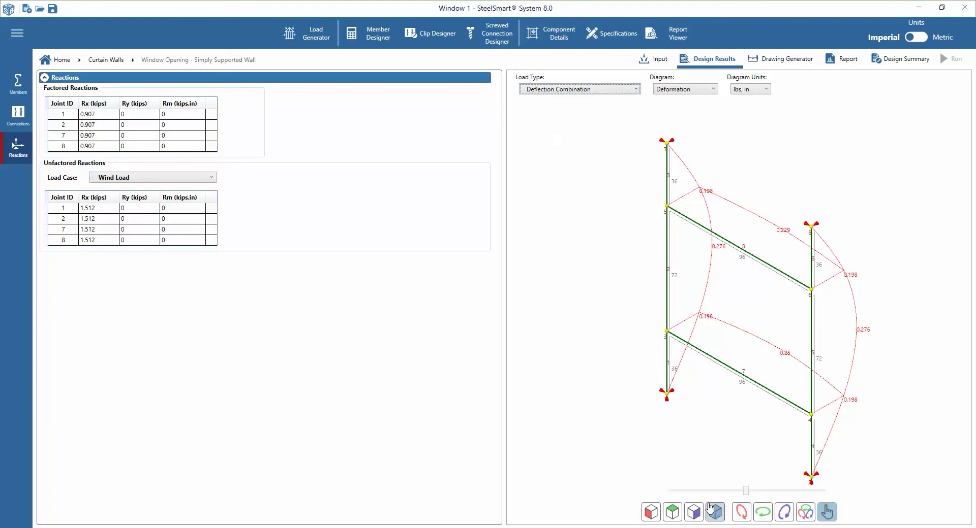
Step: Open the design report and read through its input data, member checks and connection data
left_click(852, 60)
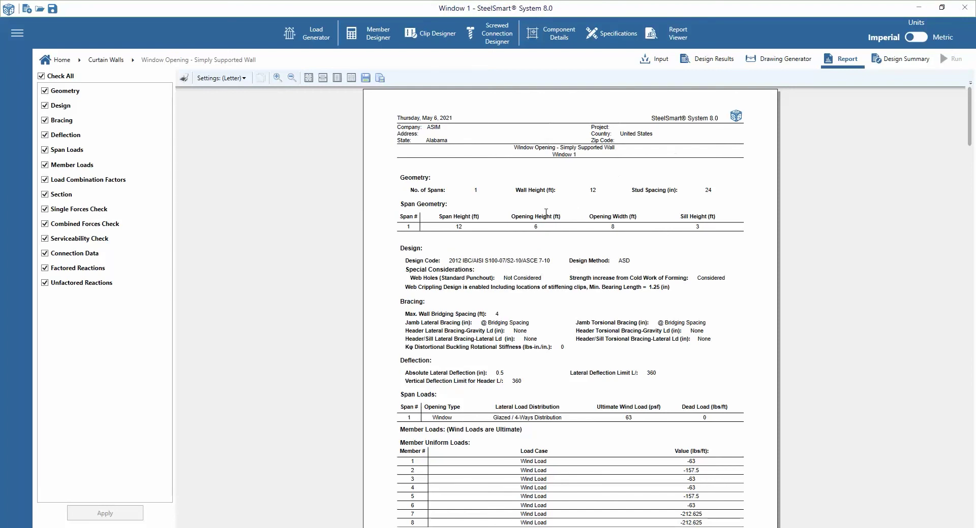
scroll(546, 212, "down", 3)
scroll(457, 198, "down", 5)
scroll(456, 199, "down", 5)
scroll(456, 202, "down", 3)
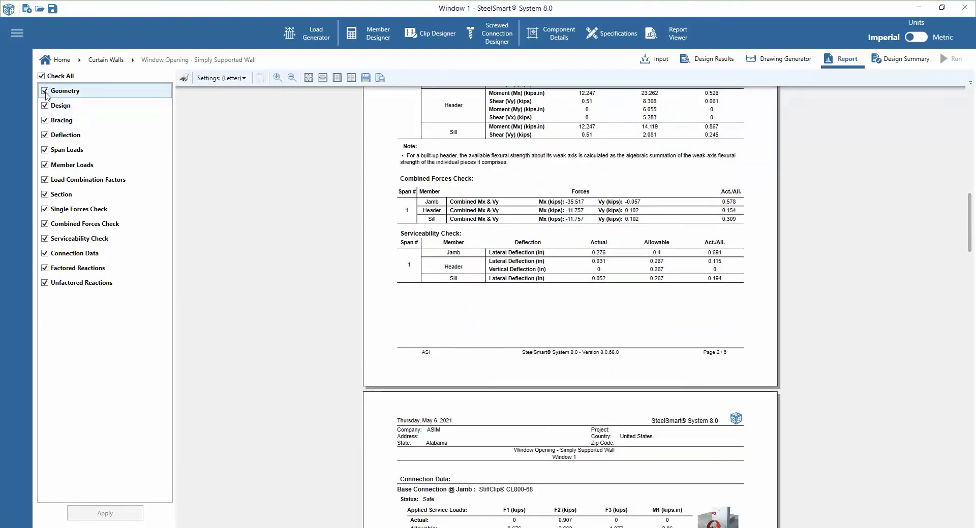
Step: Deselect all sections in the report's content list
left_click(41, 76)
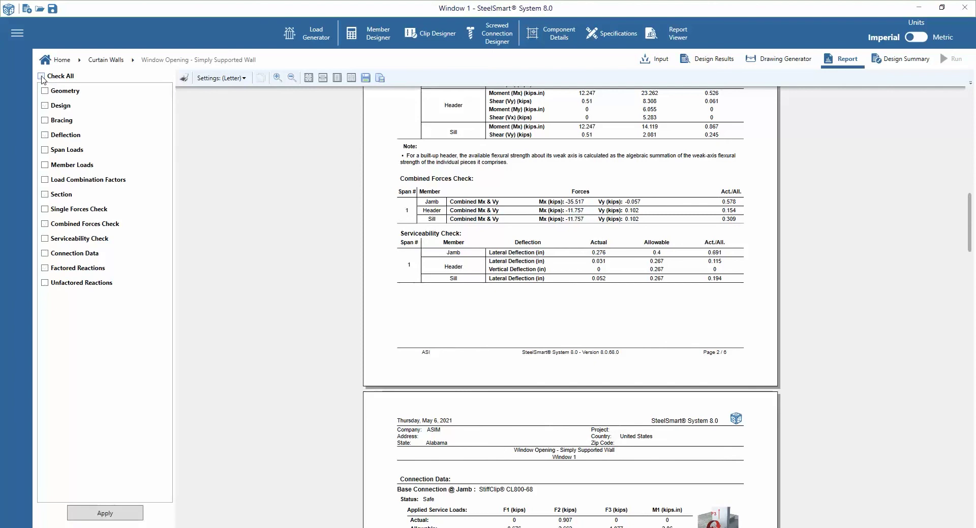